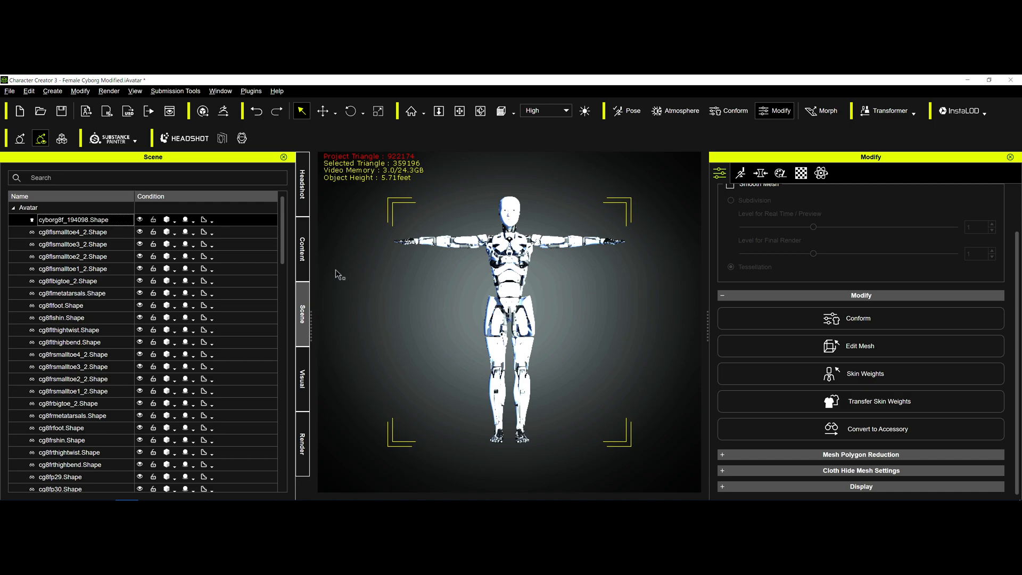
- Delete the two hidden pectoral pieces, cg8flpectoral.Shape and cg8frpectoral.Shape, from the avatar
left_click_drag(283, 261, 277, 492)
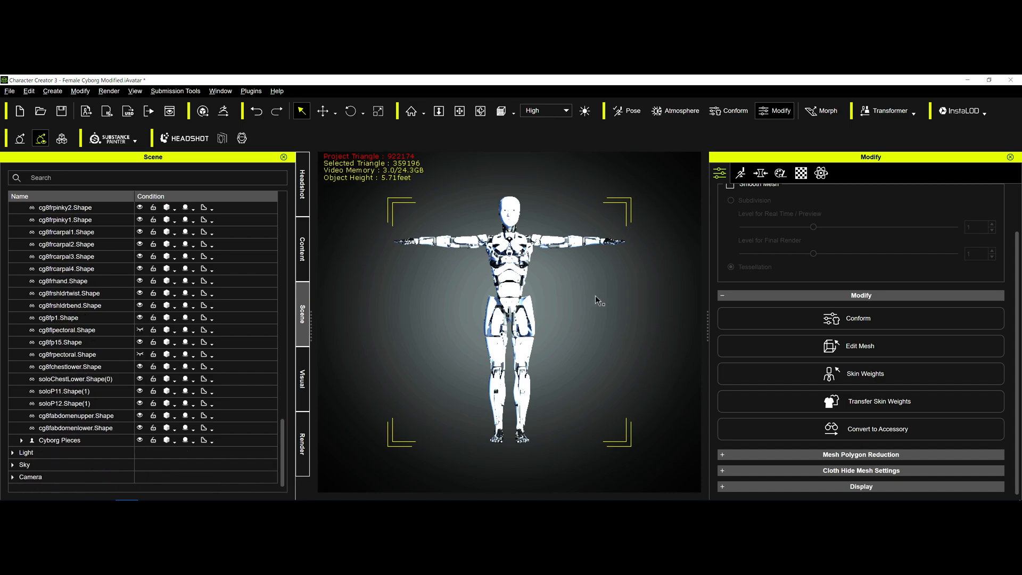
left_click(140, 331)
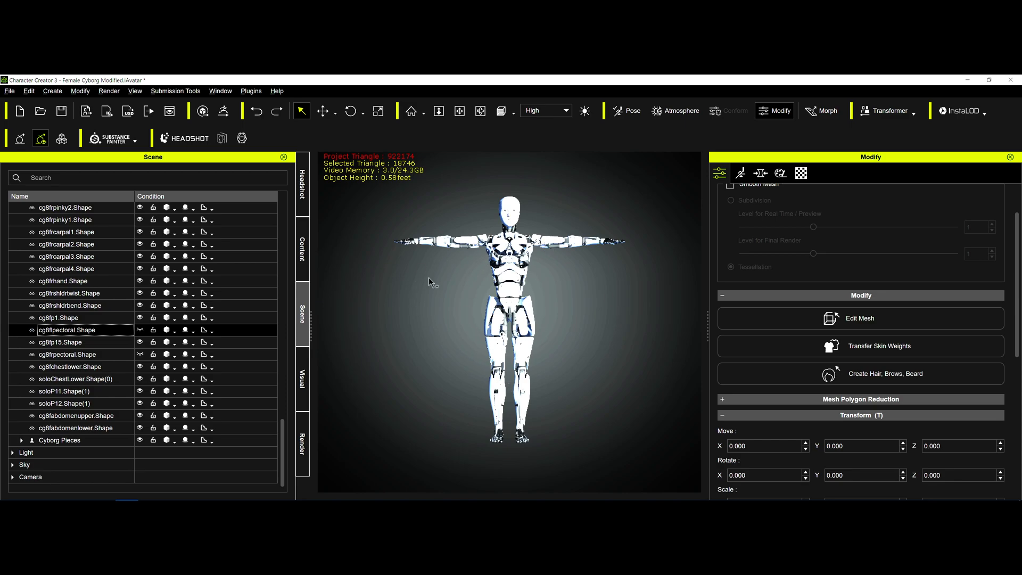
left_click(139, 330)
left_click(140, 331)
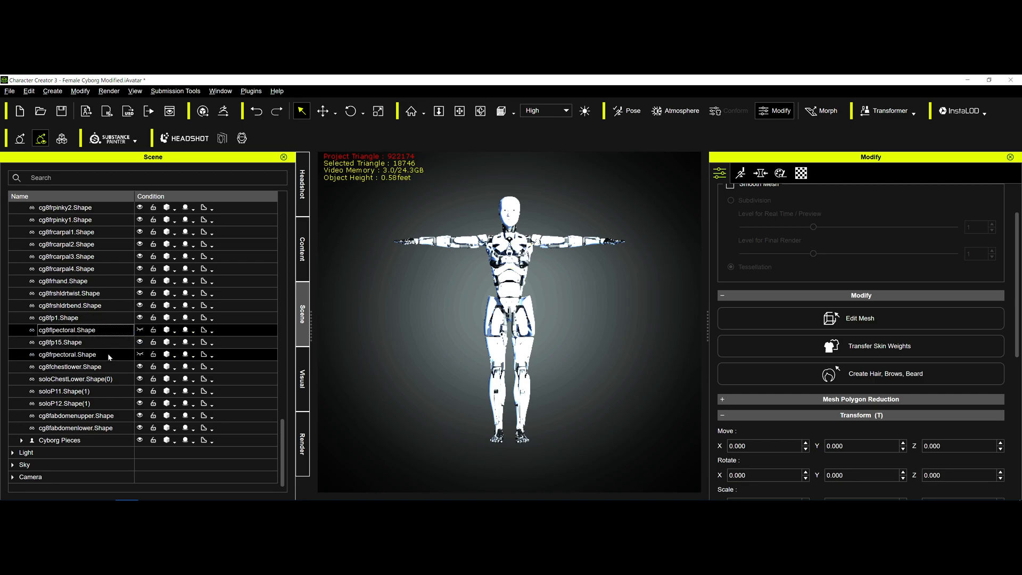
left_click(107, 354, "ctrl")
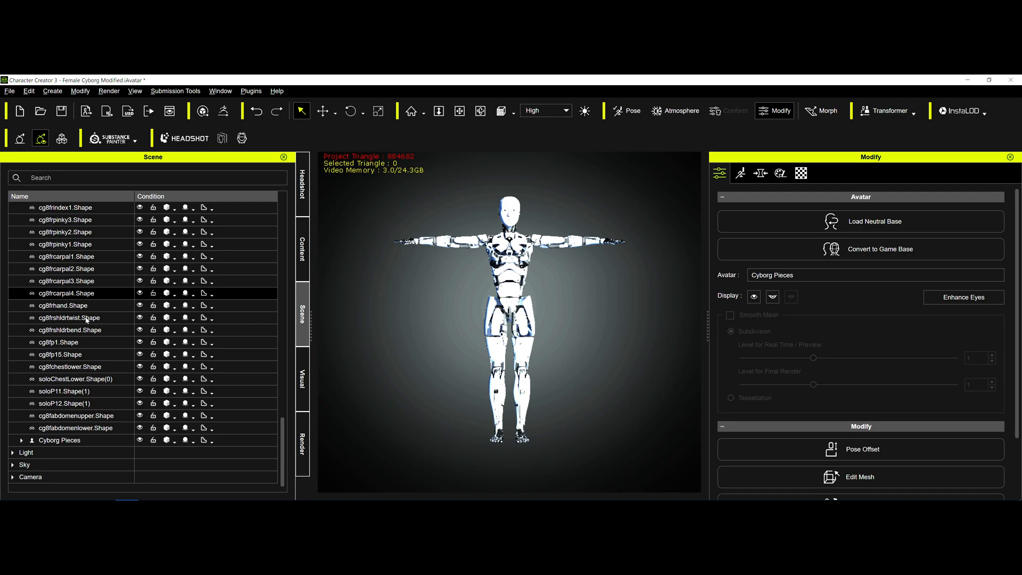
- Check which bones the left small toe, right foot, left shin, cg8fp3 and CGHead pieces are attached to
scroll(86, 320, "up", 10)
left_click(91, 231)
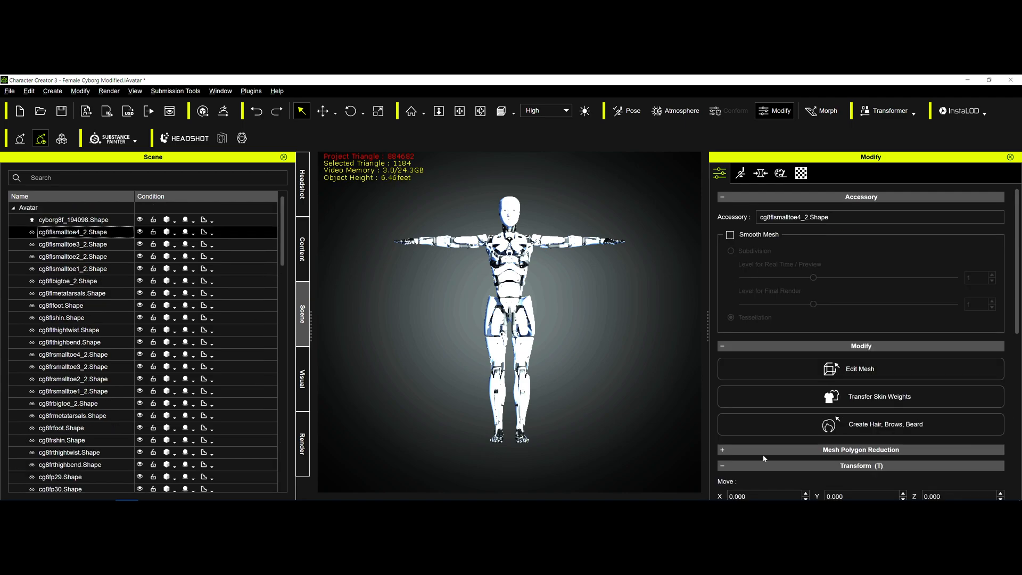
left_click_drag(1018, 315, 1018, 452)
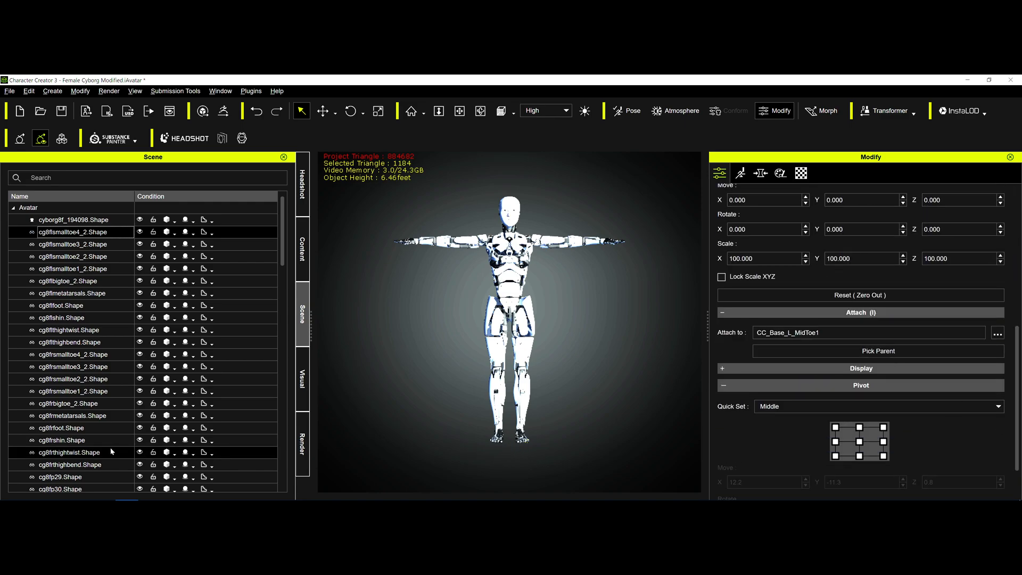
left_click(95, 429)
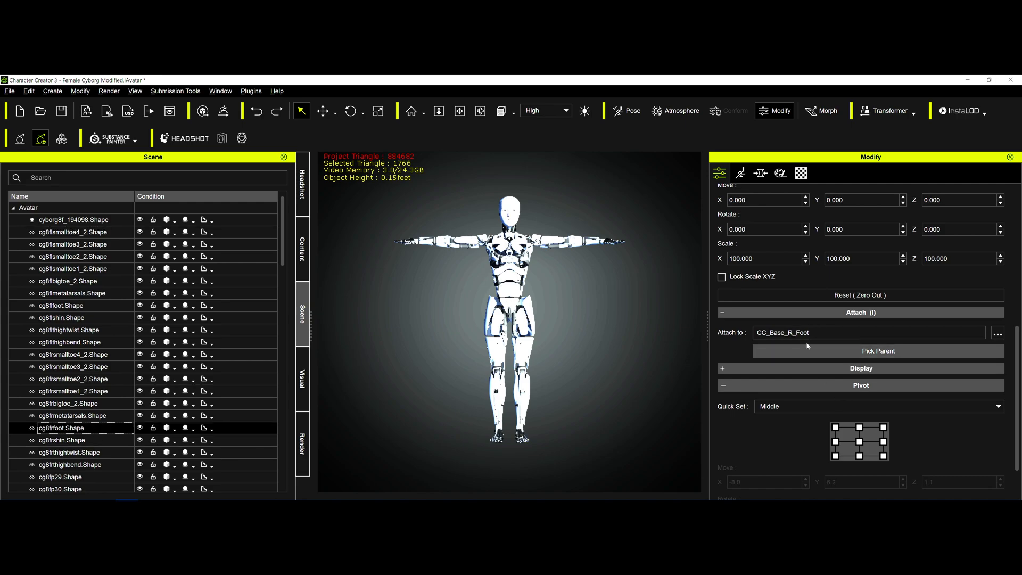
left_click(85, 319)
scroll(90, 373, "down", 4)
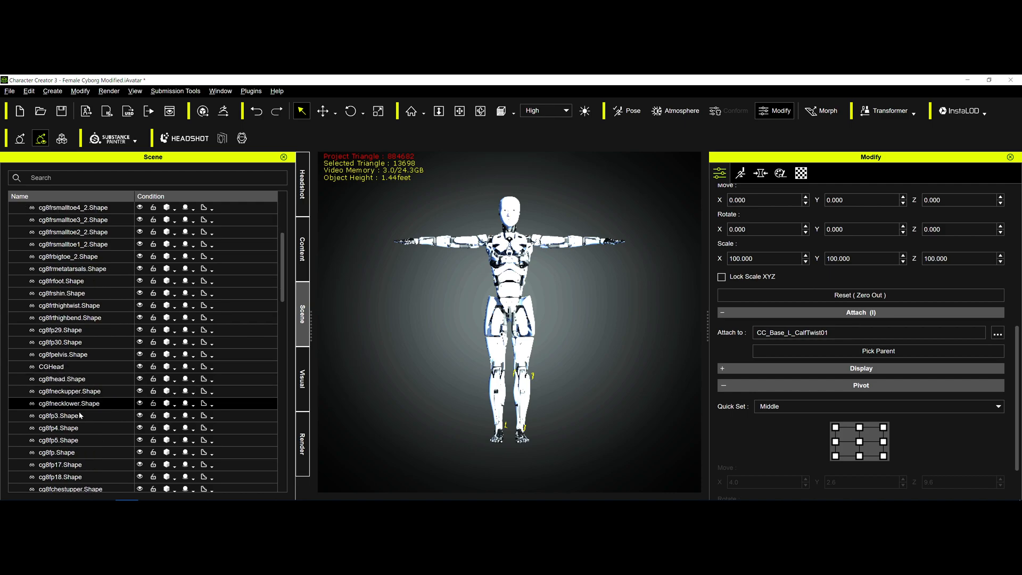
left_click(79, 415)
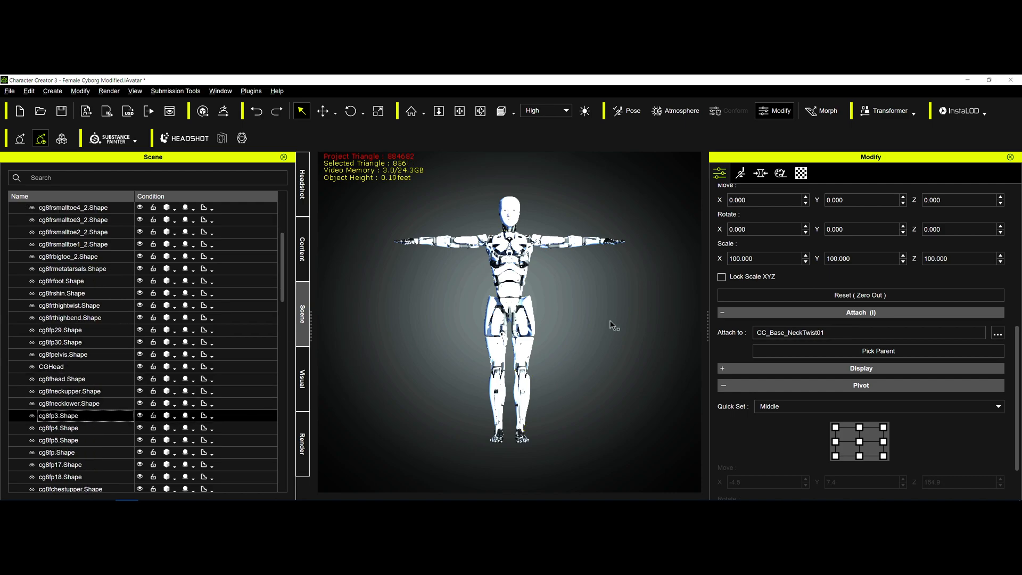
left_click(75, 369)
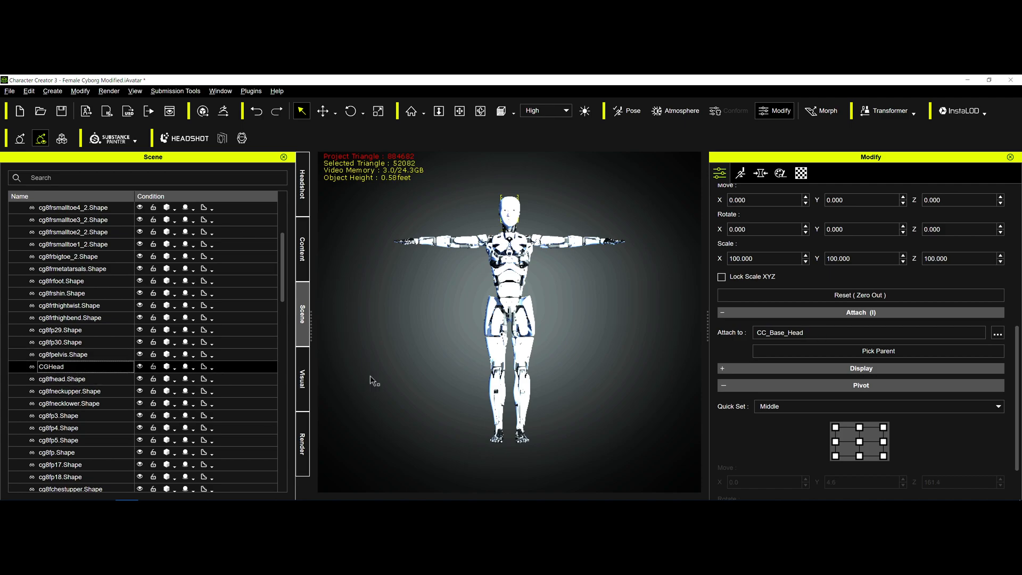
- Frame the CGHead piece up close and hide Cyborg Pieces to expose the mechanical face
key("f")
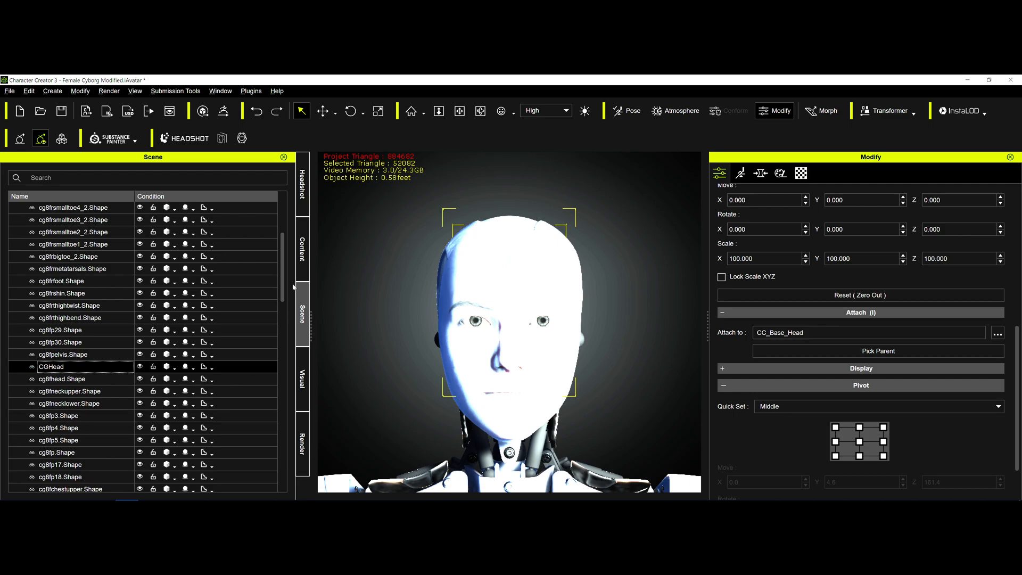
scroll(284, 351, "down", 1)
scroll(285, 351, "down", 15)
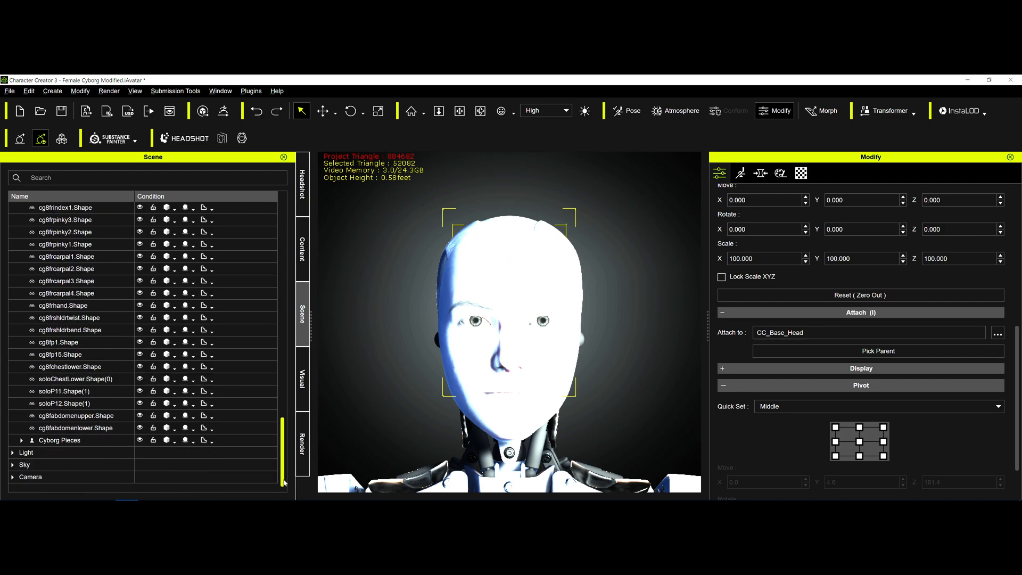
left_click(140, 441)
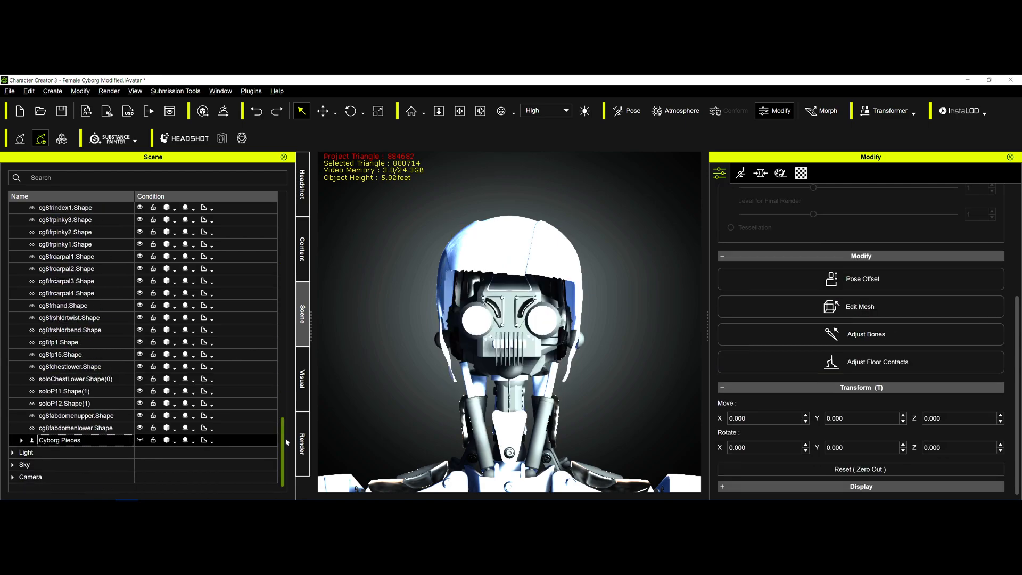
- Toggle the visibility of cg8fhead.Shape, leaving it hidden, and select CGHead for comparison
left_click_drag(283, 447, 291, 271)
left_click(144, 294)
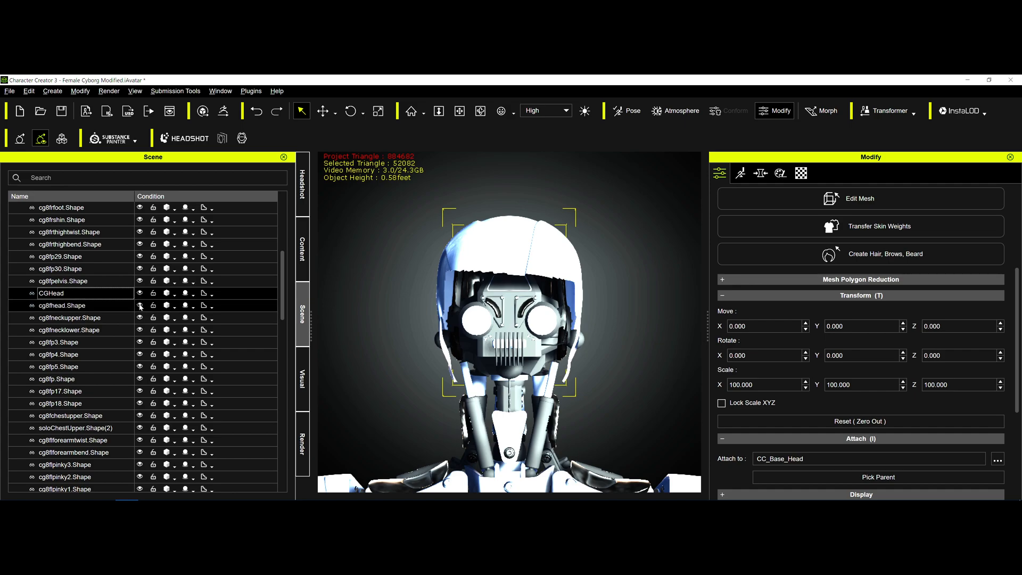
left_click(140, 306)
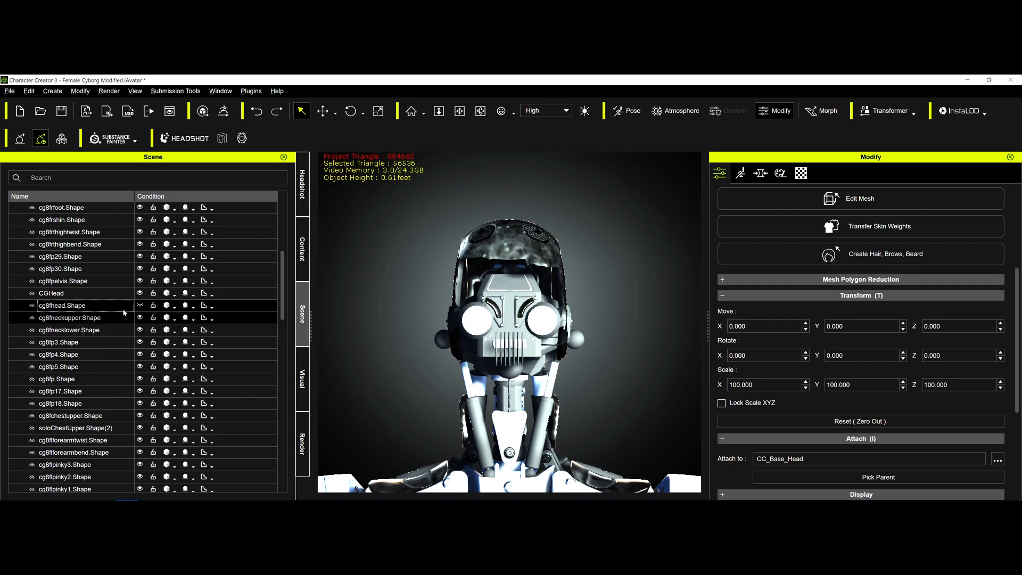
left_click(140, 306)
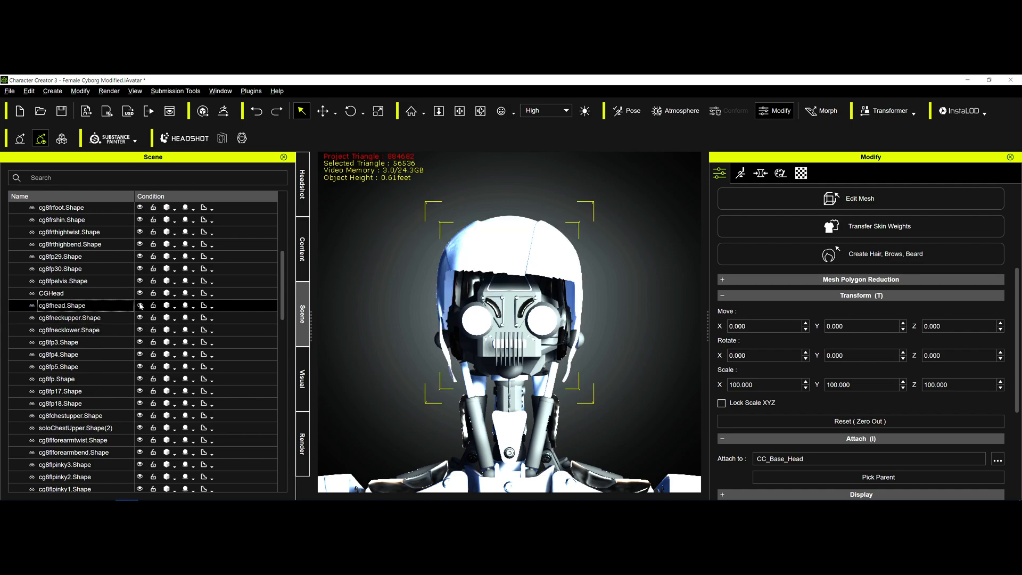
left_click(140, 306)
left_click(85, 294)
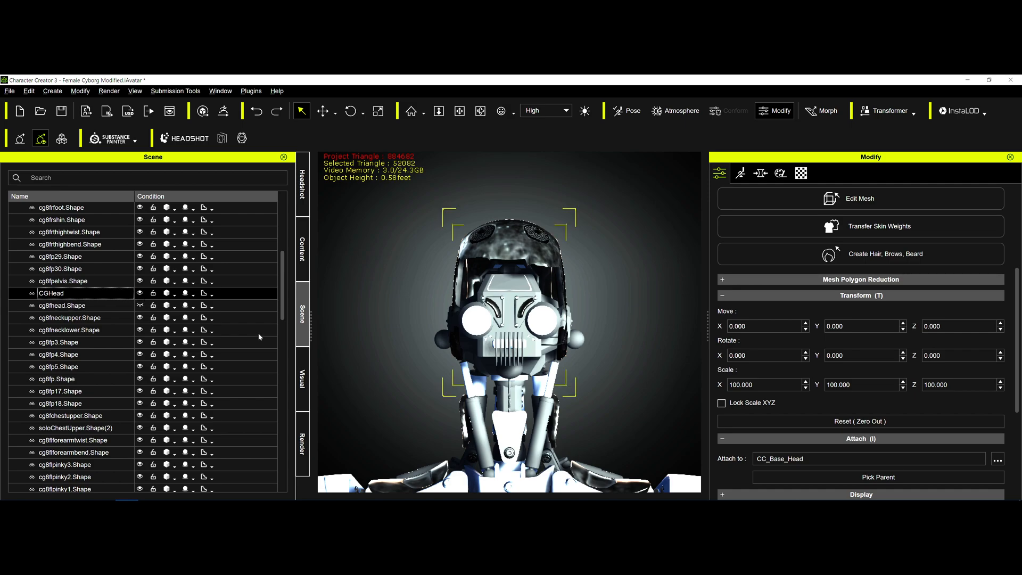
- Inspect the head from the side while hiding and reshowing CGHead, and show cg8fhead.Shape again
right_click_drag(394, 338, 650, 342)
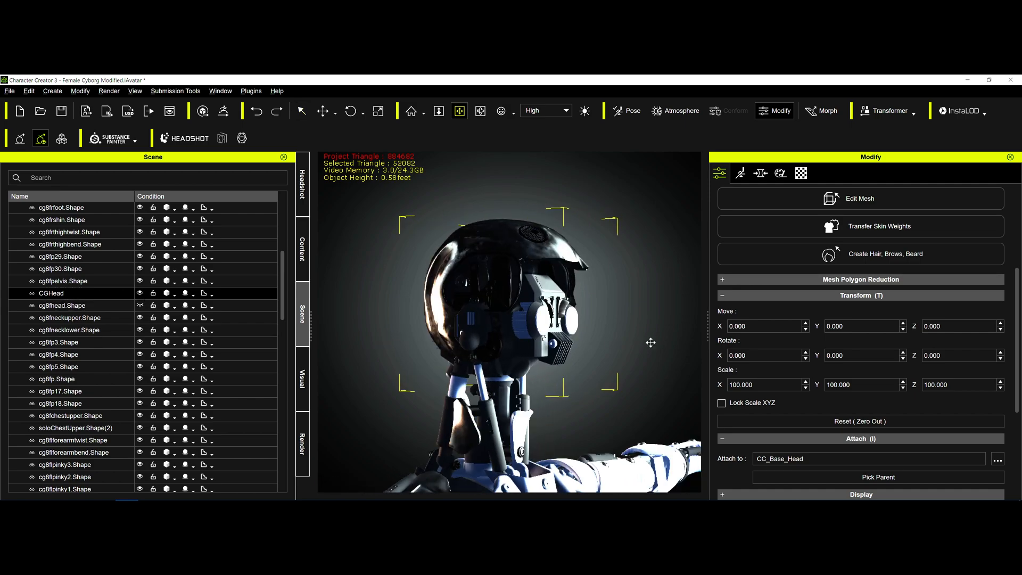
left_click(140, 294)
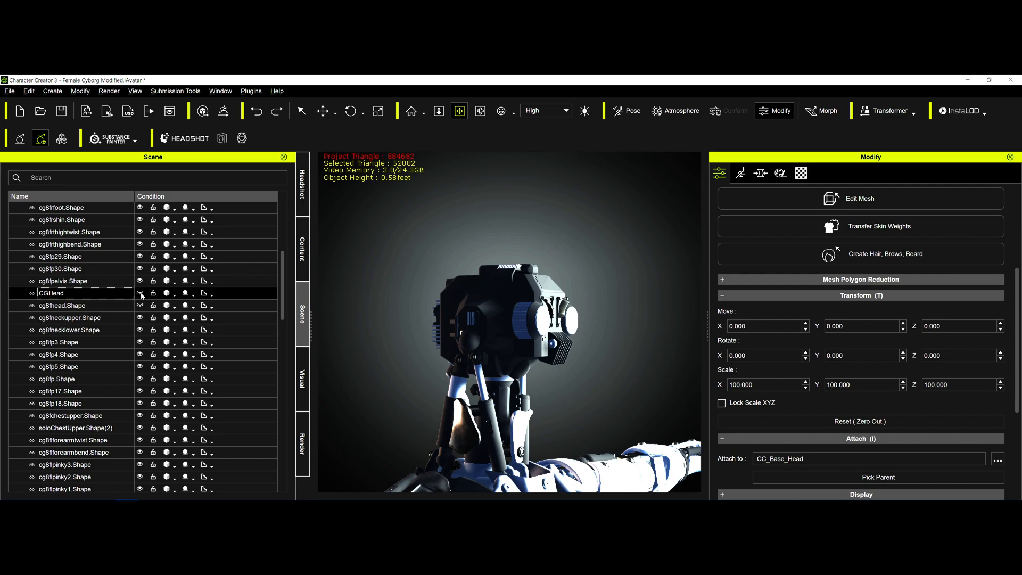
left_click(140, 293)
right_click_drag(462, 336, 575, 324)
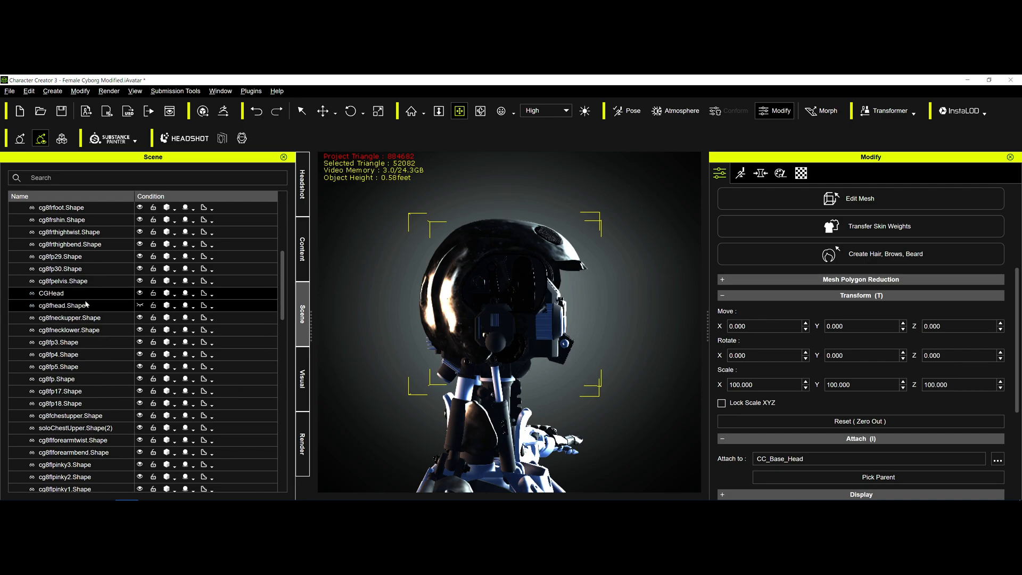
left_click(139, 305)
- Check the hidden Cyborg Pieces entry, and identify the outer helmet cg8fhead.Shape and the inner CGHead by selecting each
scroll(284, 383, "down", 6)
scroll(284, 383, "down", 7)
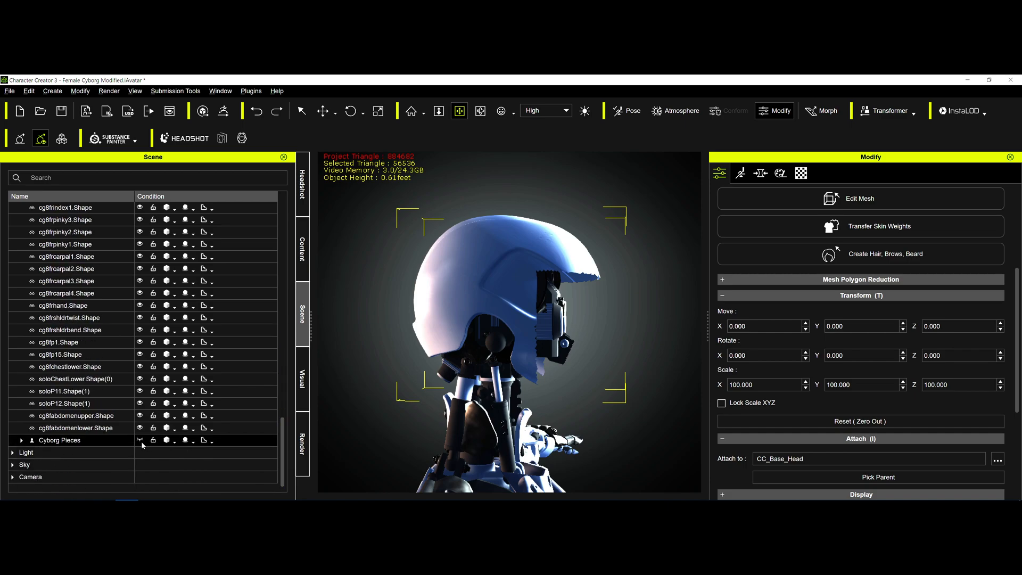
left_click(141, 442)
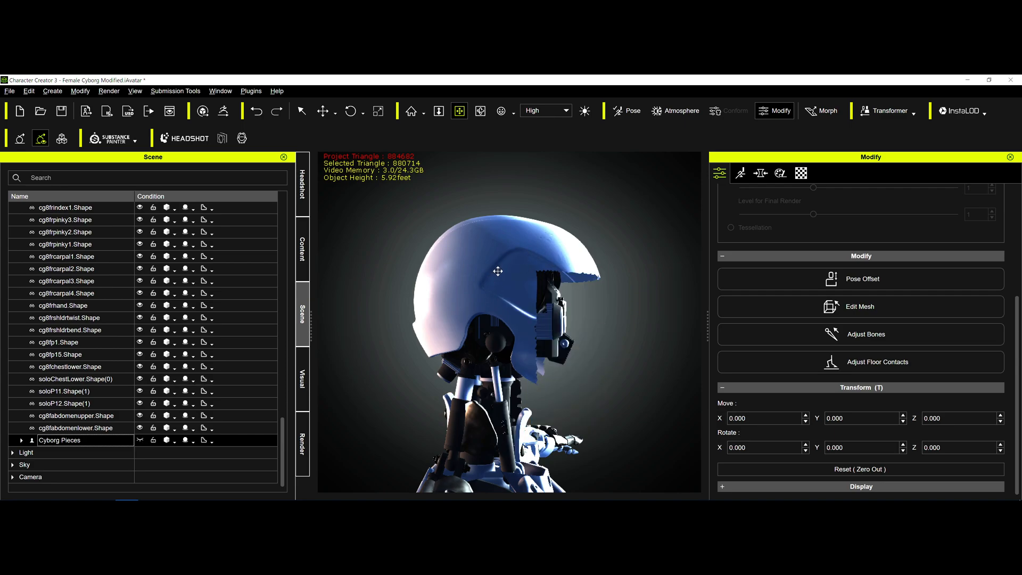
key("q")
left_click(485, 245)
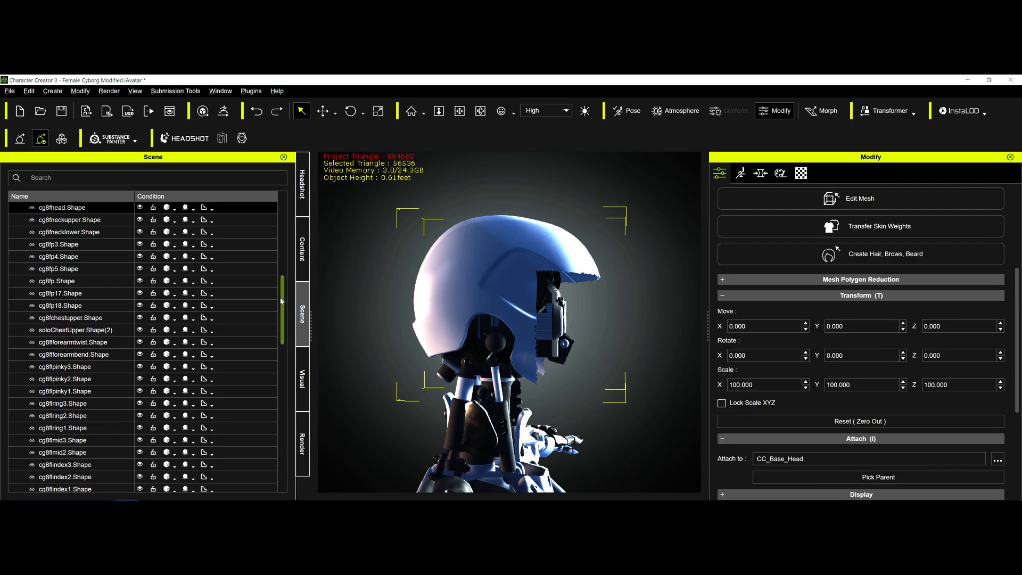
scroll(108, 307, "up", 3)
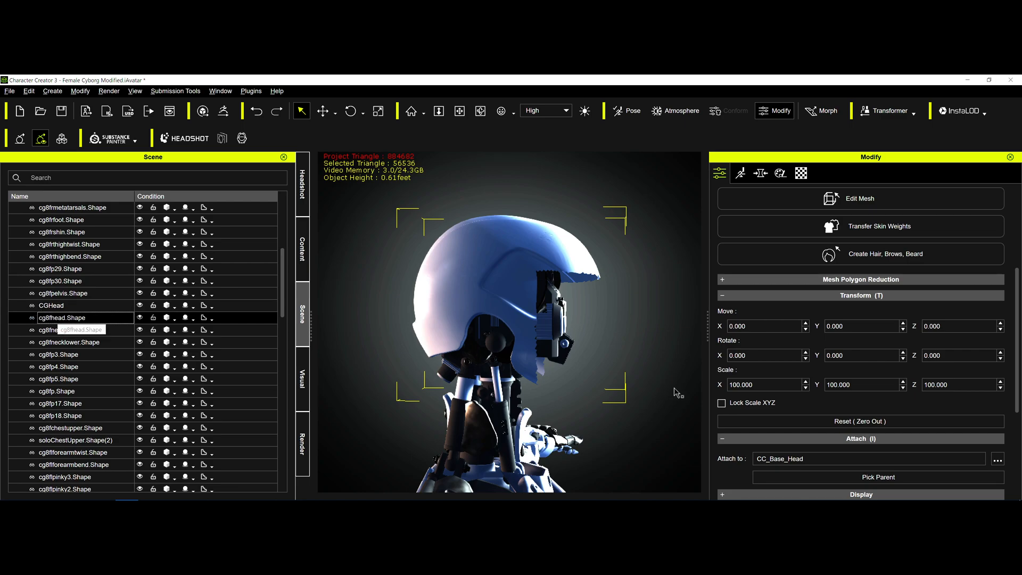
left_click(59, 306)
- Examine the cyborg's upper body from the front and select its lower abdomen piece
right_click_drag(629, 329, 604, 352, "alt")
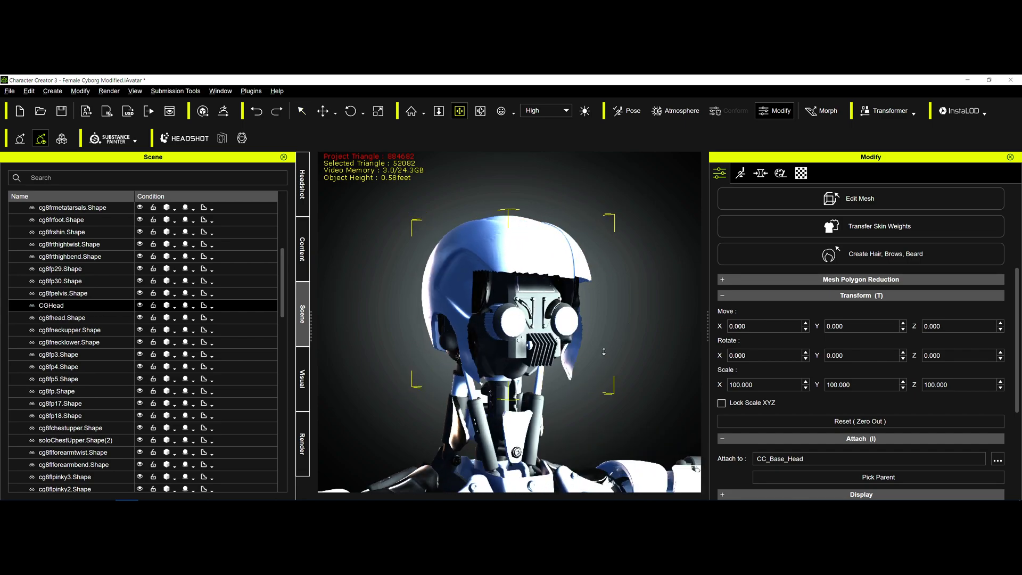
scroll(604, 352, "down", 3)
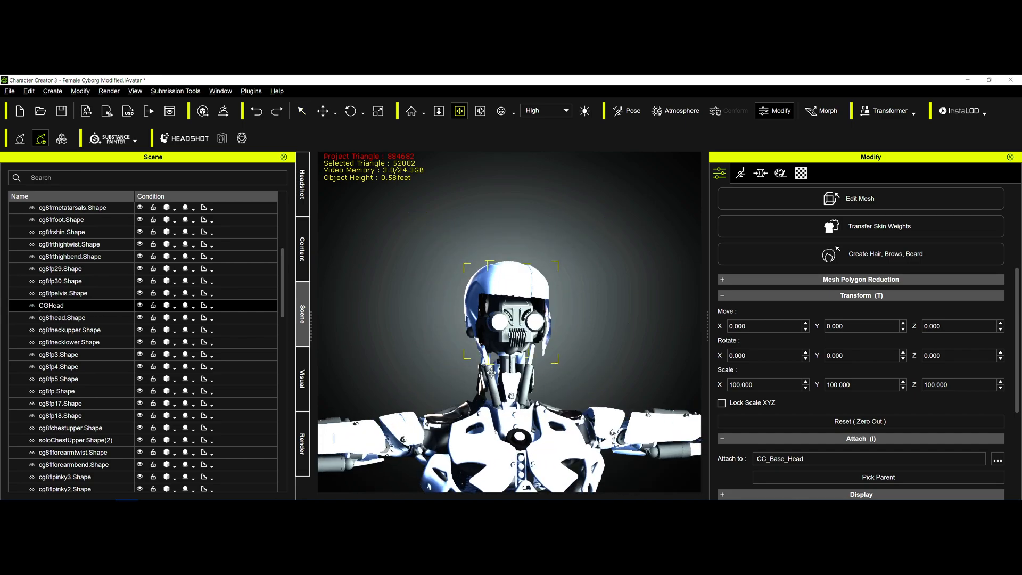
middle_click_drag(524, 361, 556, 284)
scroll(557, 284, "down", 3)
key("q")
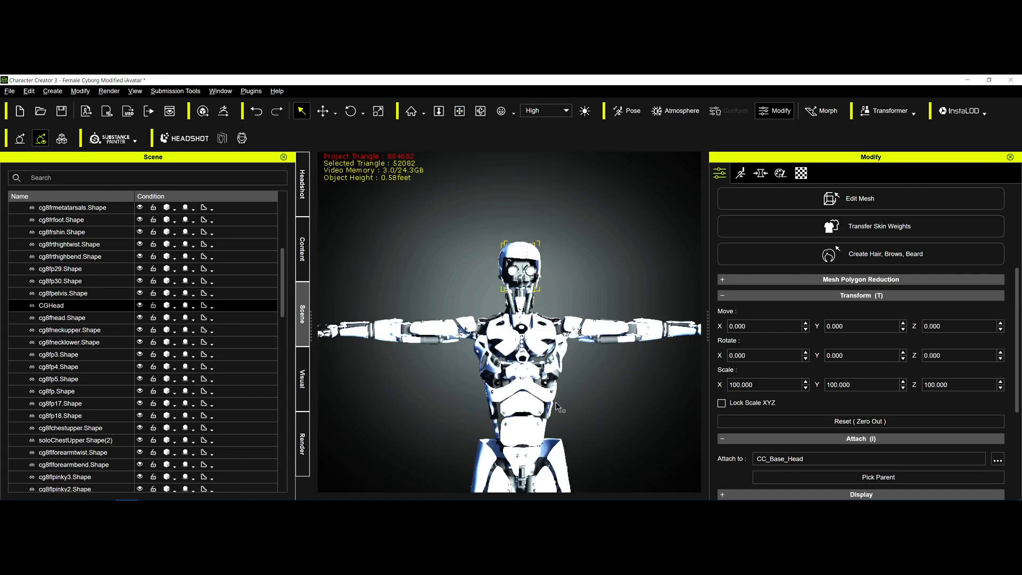
left_click(515, 436)
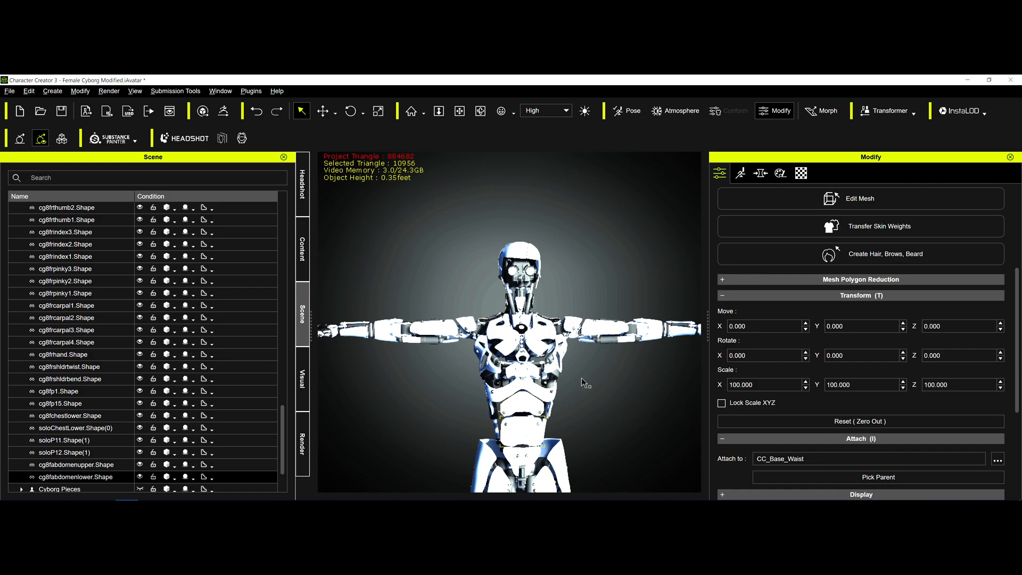
- Review the full cyborg body and make Cyborg Pieces visible again
middle_click_drag(585, 375, 588, 275)
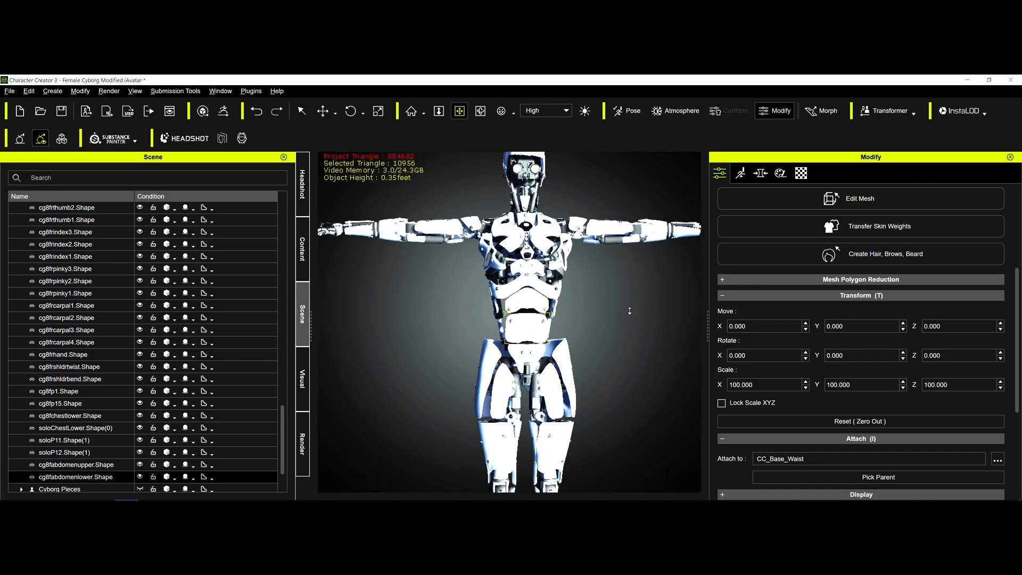
scroll(603, 319, "down", 5)
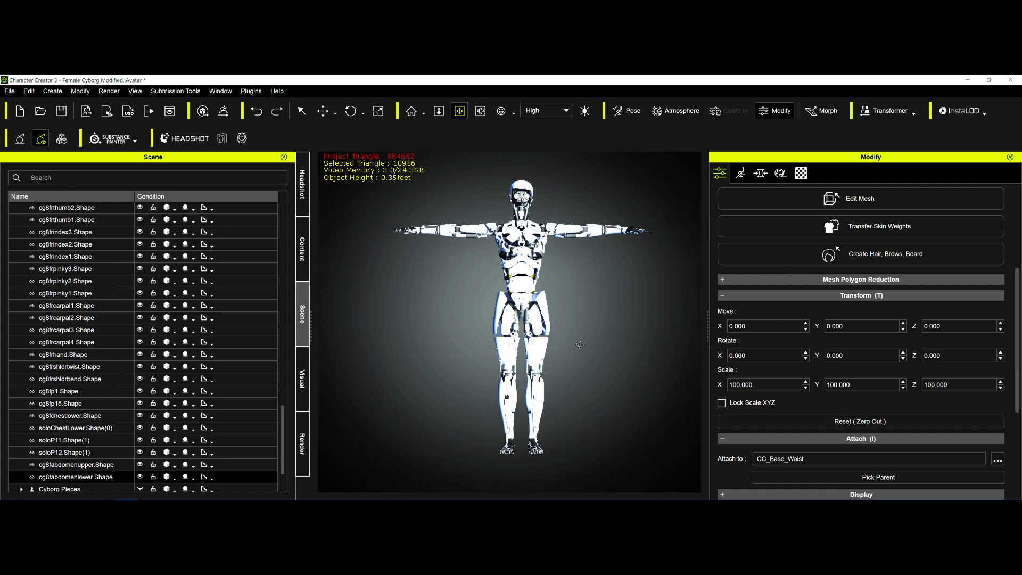
right_click_drag(580, 344, 537, 303)
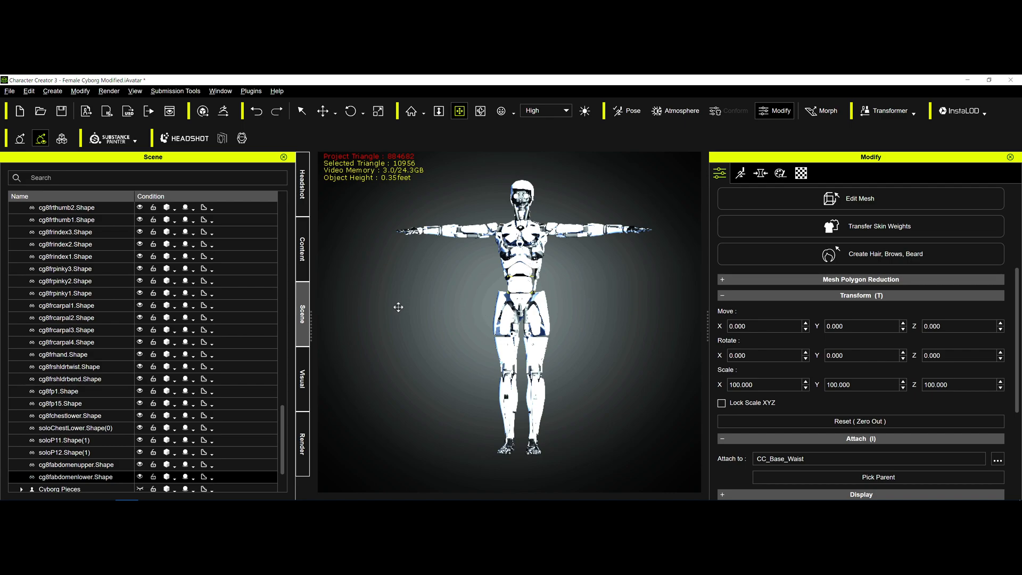
scroll(283, 453, "down", 2)
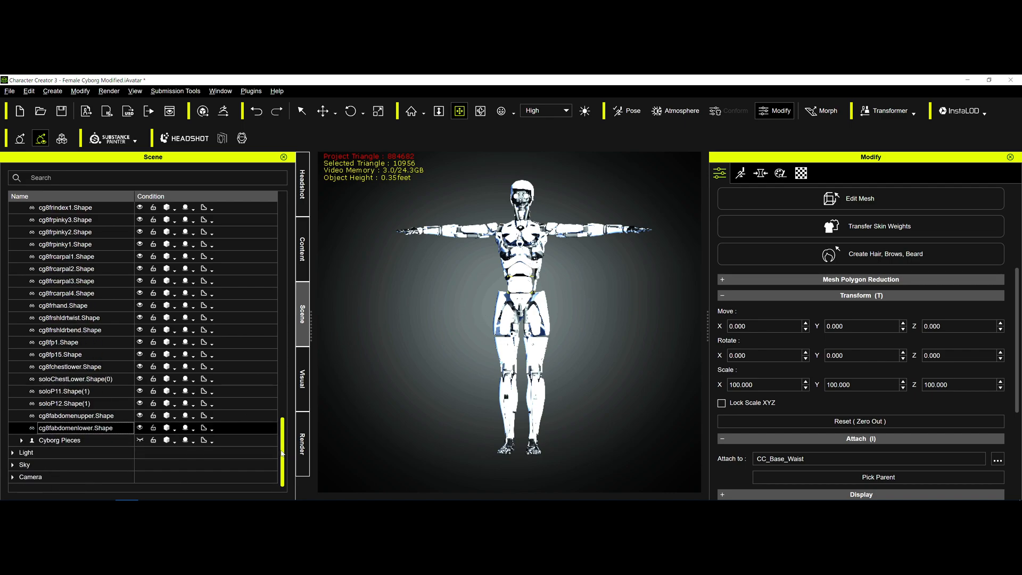
left_click(143, 442)
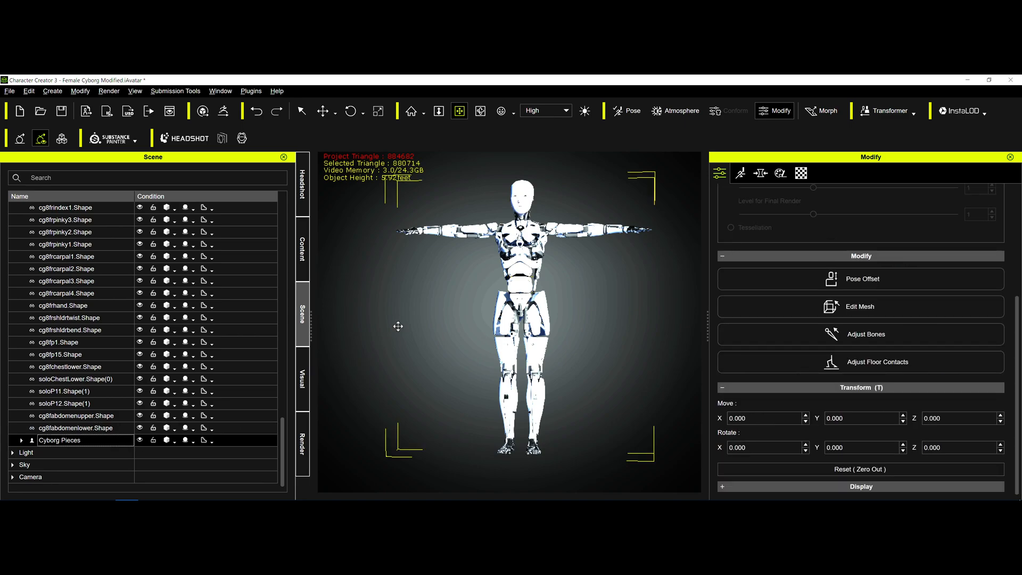
- Apply the Sitting_Floor pose from the 1_Female Pose motion folder to the cyborg
left_click(626, 111)
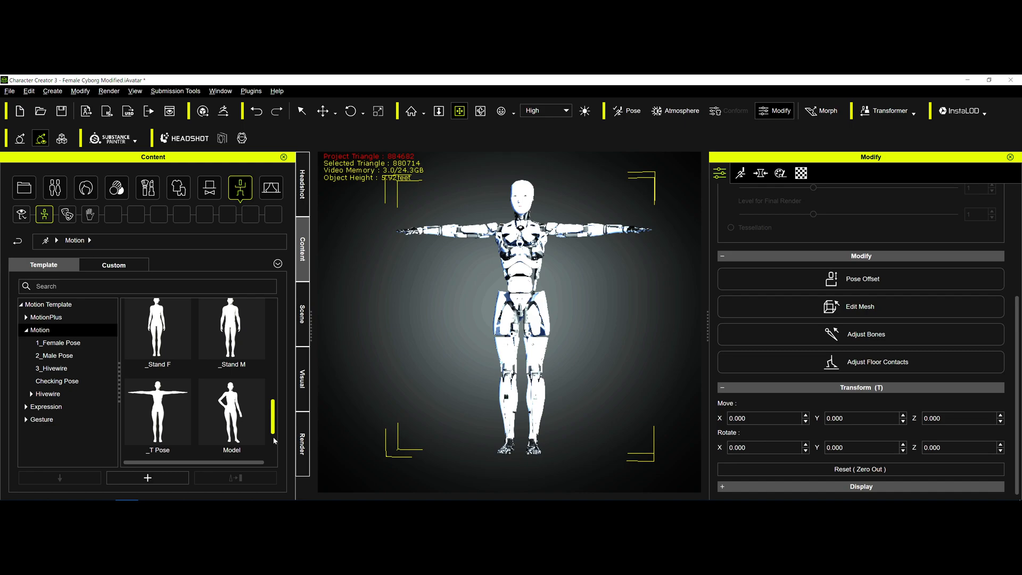
scroll(214, 413, "down", 2)
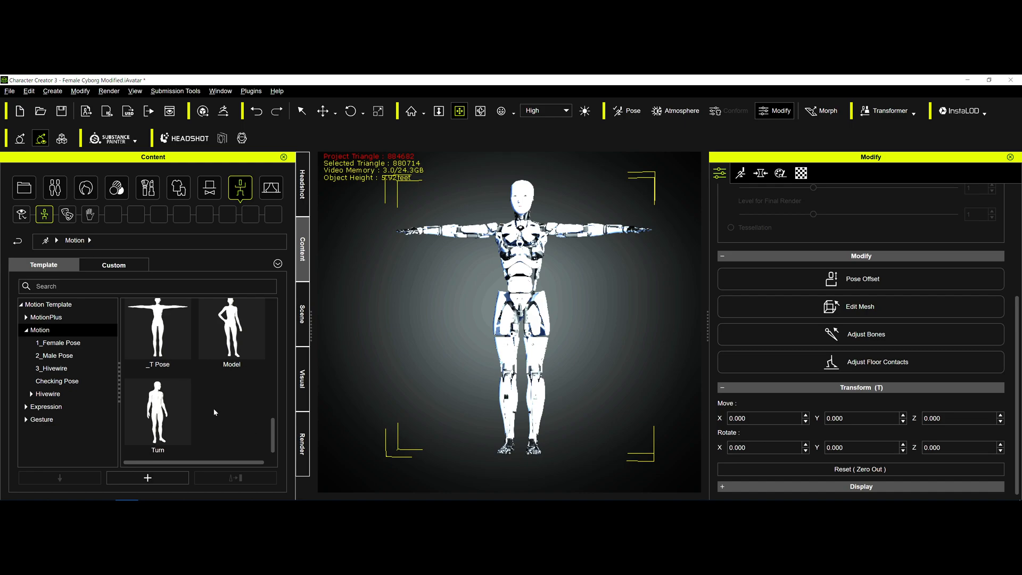
left_click(57, 342)
left_click_drag(270, 414, 288, 354)
double_click(239, 394)
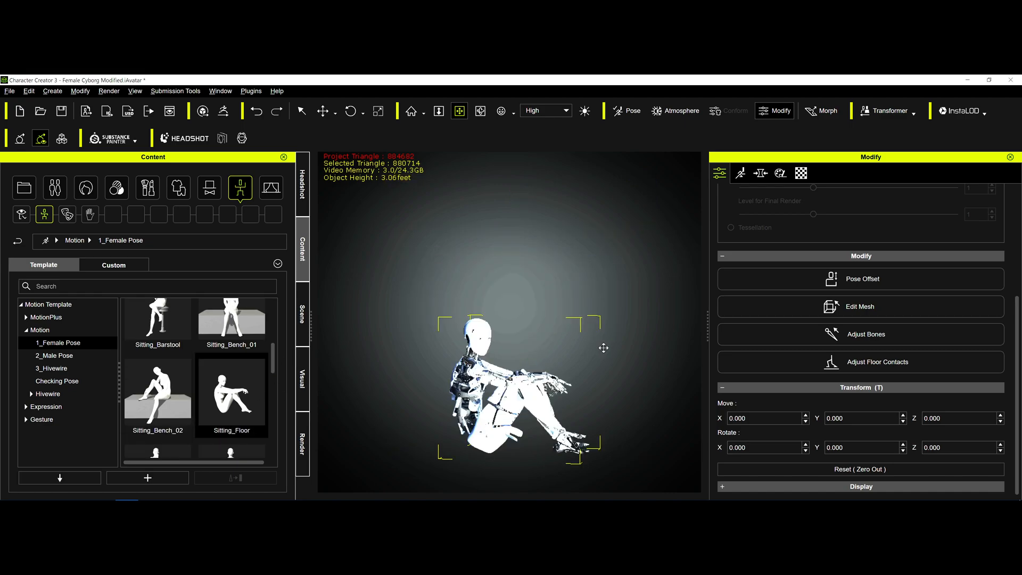
- Inspect the seated cyborg from both sides, checking the hip, thigh and leg pieces up close
right_click_drag(626, 363, 557, 385)
left_click_drag(535, 390, 542, 261)
scroll(477, 372, "up", 2)
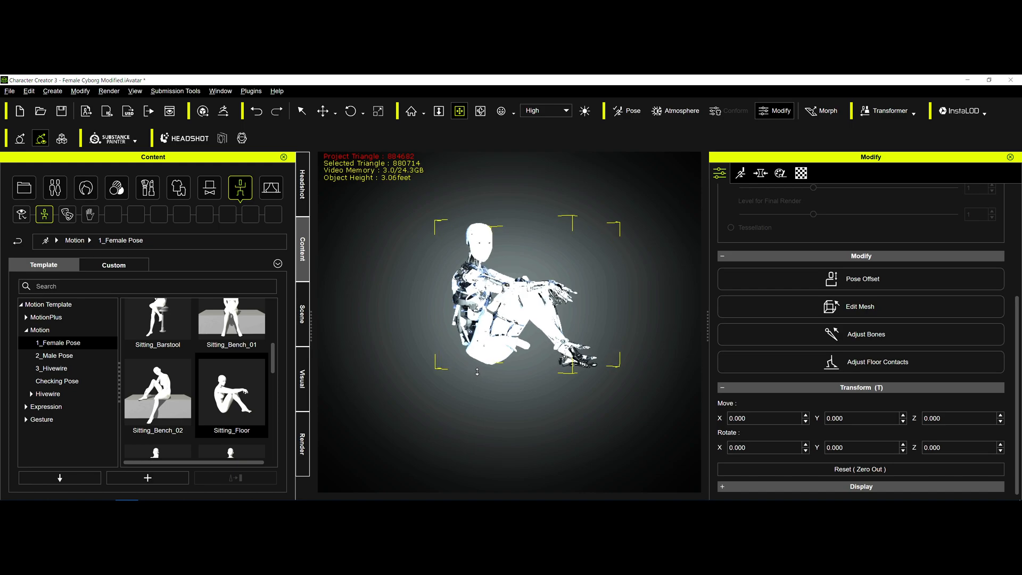
scroll(477, 372, "up", 8)
middle_click_drag(547, 415, 556, 422)
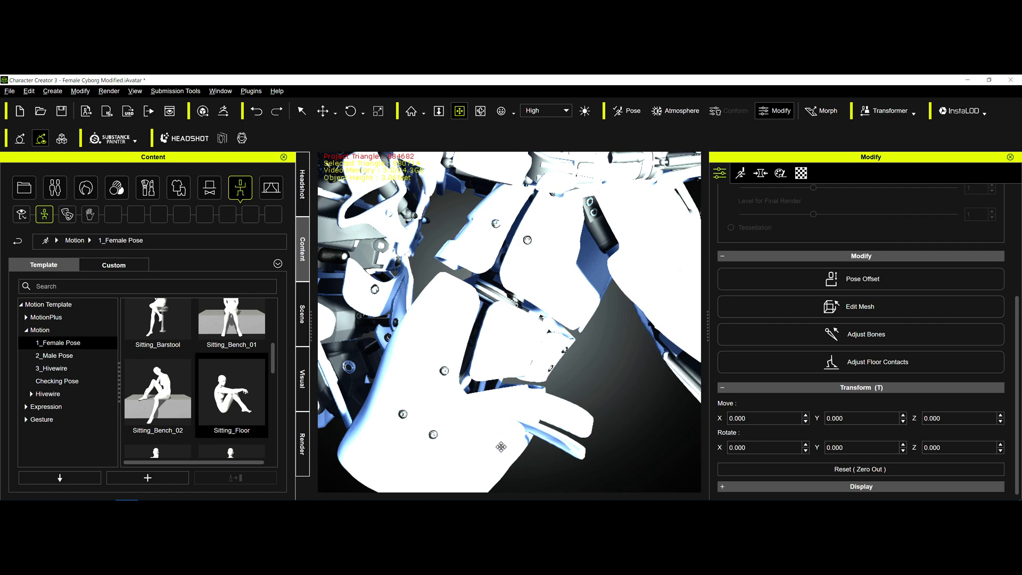
key("f")
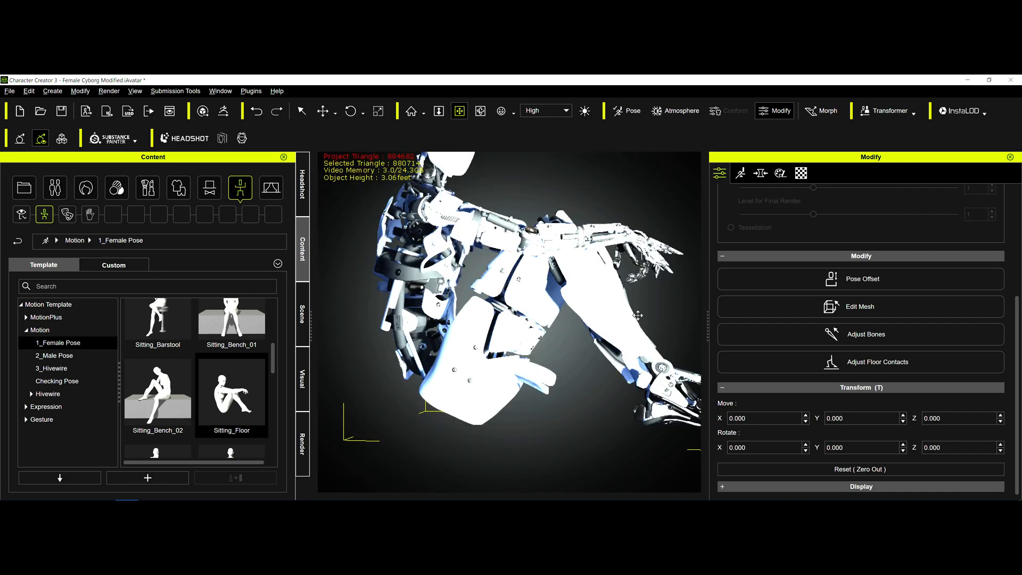
right_click_drag(495, 347, 537, 360)
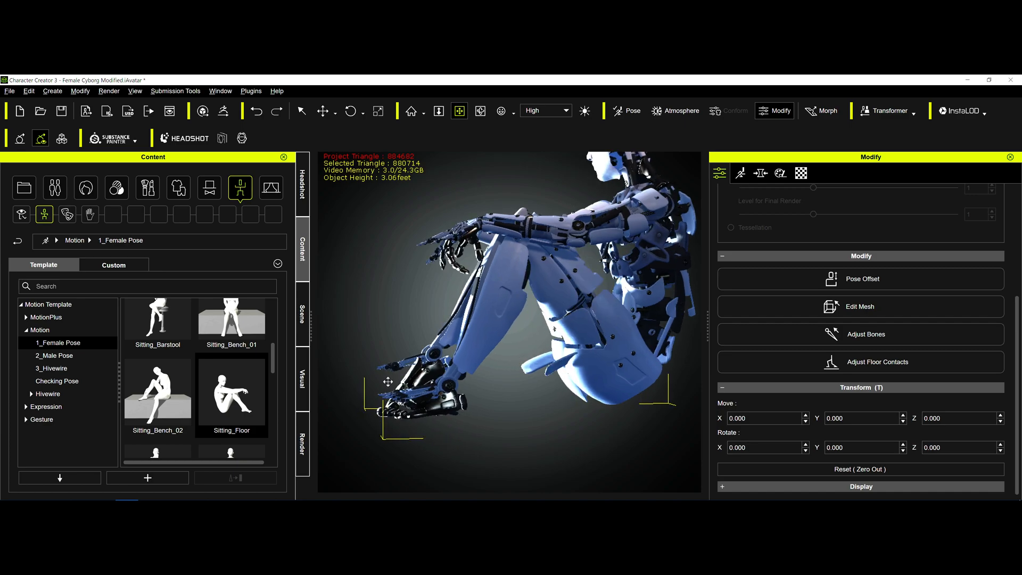
- Apply the Boxer pose from the Checking Pose motion folder to the cyborg
scroll(273, 349, "up", 1)
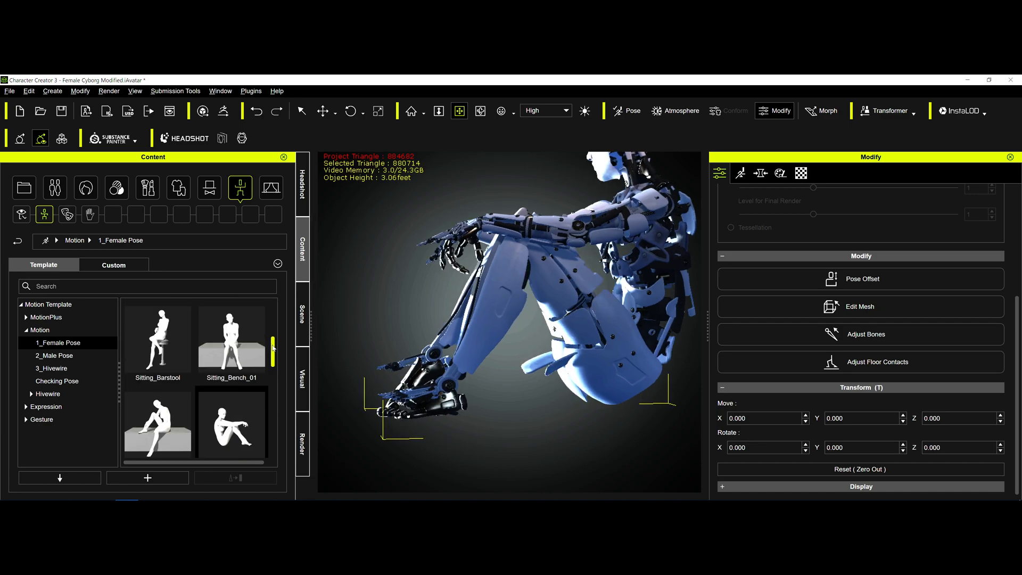
scroll(260, 377, "up", 1)
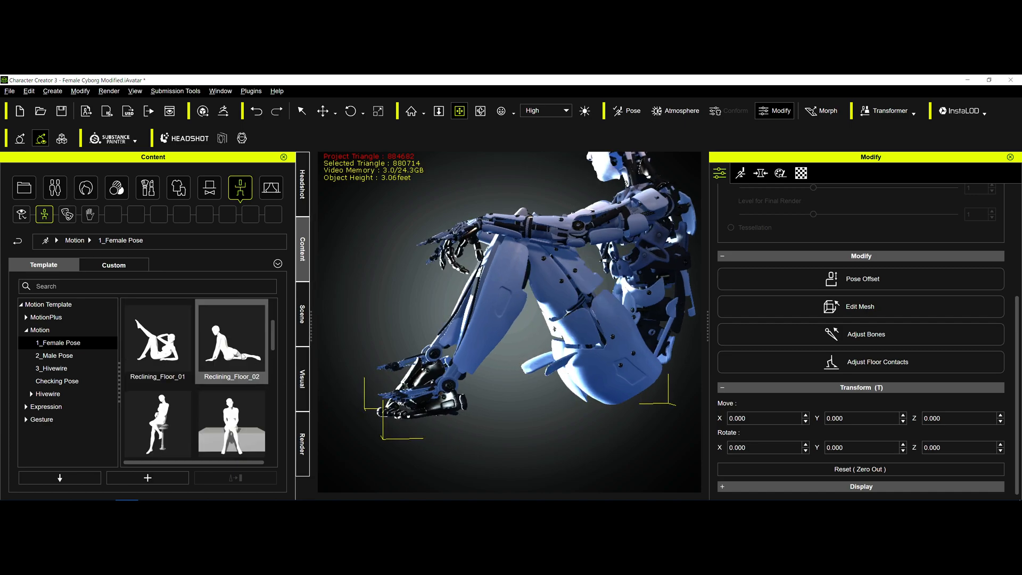
left_click(66, 380)
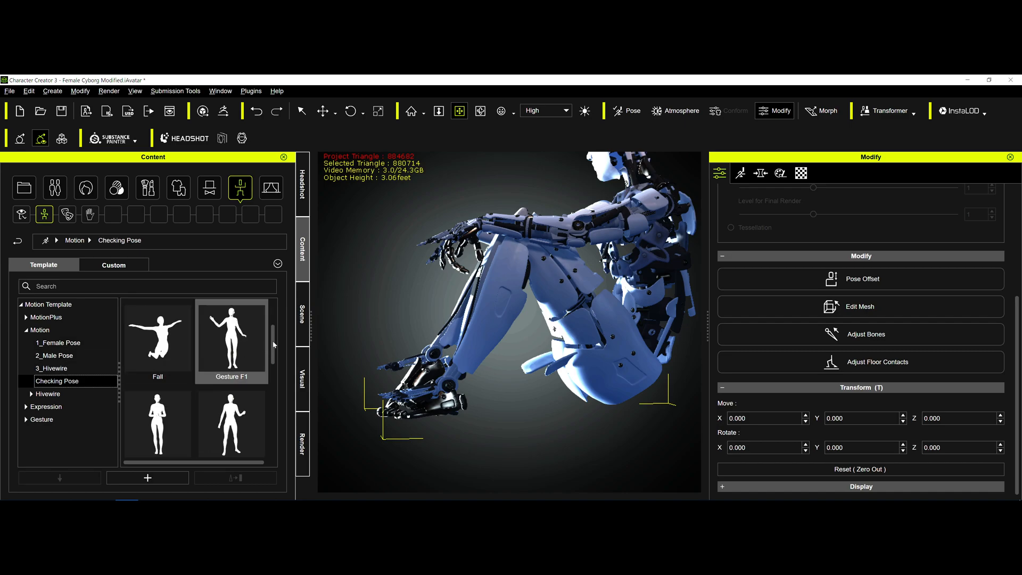
scroll(229, 373, "up", 2)
double_click(171, 345)
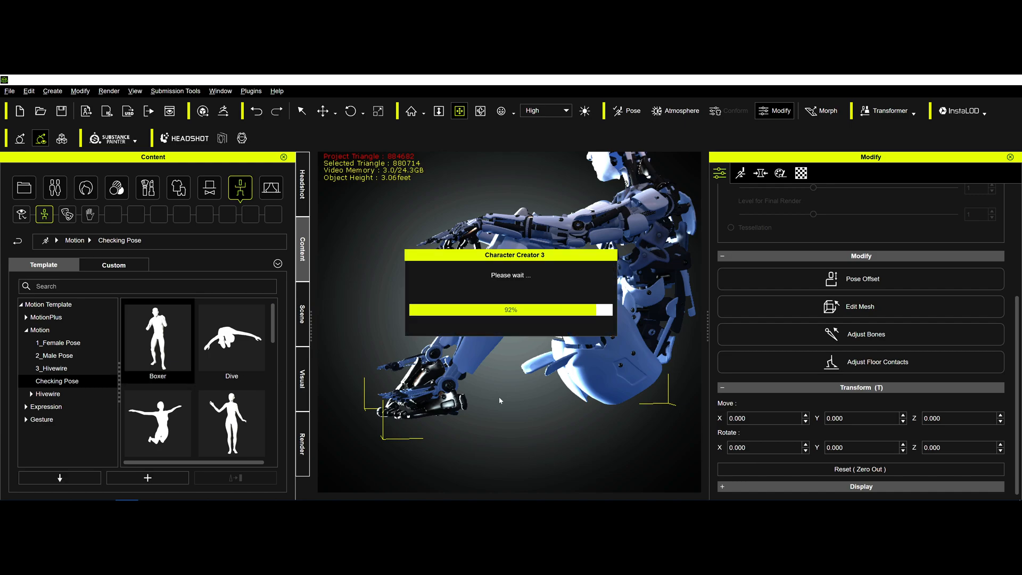
- Examine the boxer-posed cyborg's hips and legs from behind, and the whole figure from the front
scroll(538, 313, "up", 3)
middle_click_drag(538, 312, 475, 358)
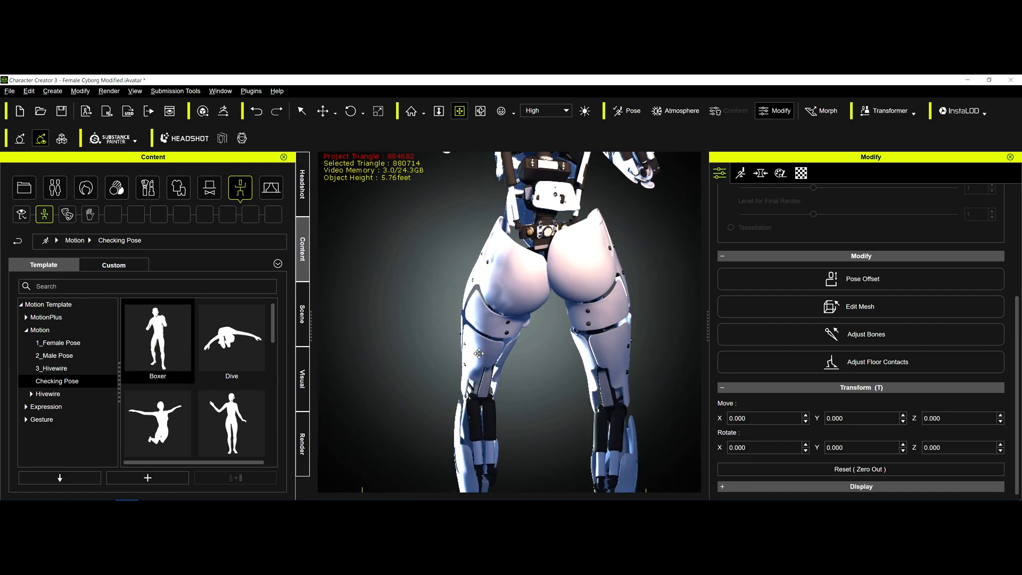
key("f")
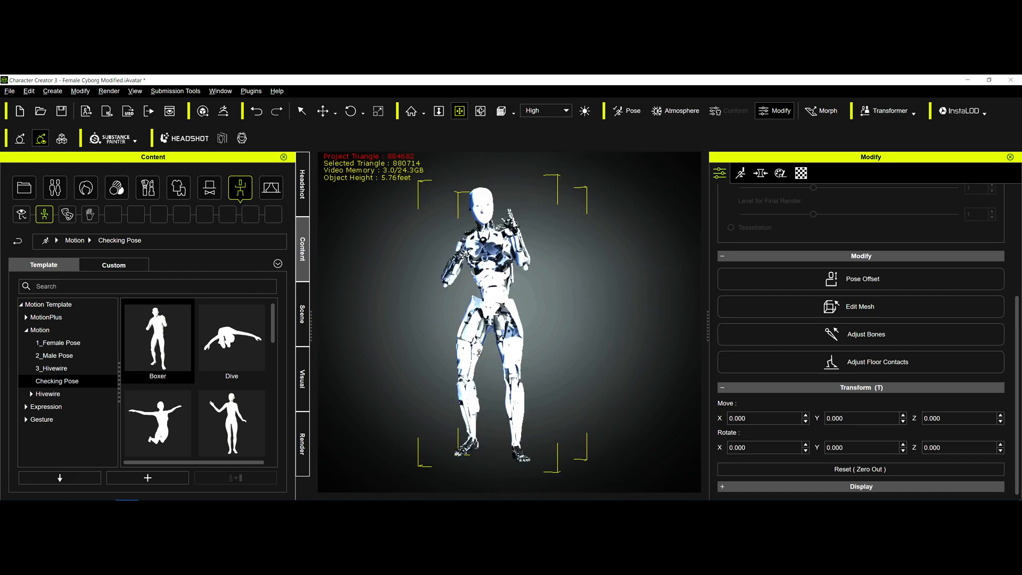
scroll(479, 352, "up", 5)
right_click_drag(494, 317, 365, 338)
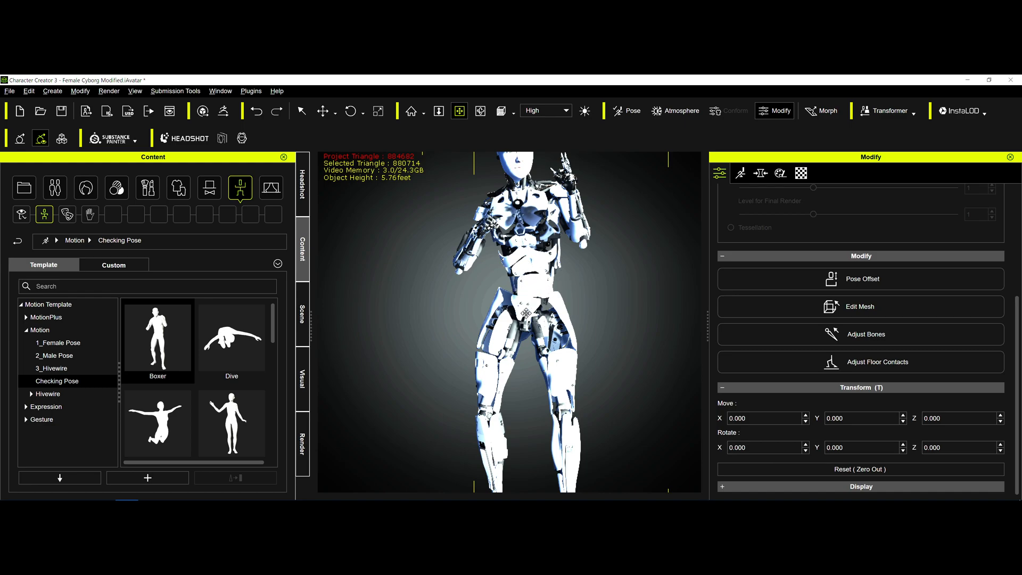
scroll(526, 313, "down", 1)
left_click_drag(549, 255, 529, 320)
scroll(531, 287, "up", 2)
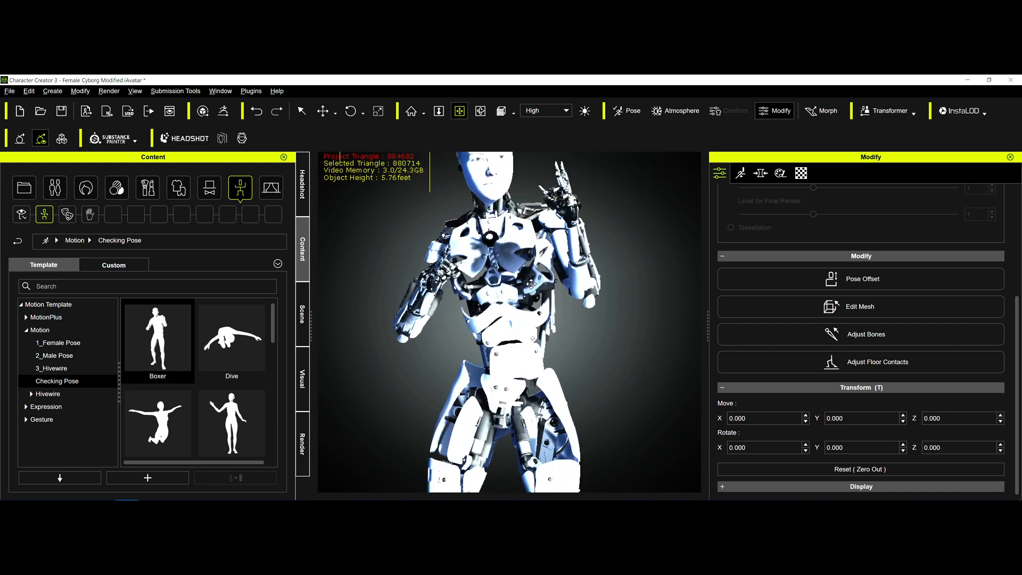
- Examine the boxer-posed cyborg's head, arms and torso from the side and front, ending with the full body
left_click_drag(527, 264, 449, 338)
right_click_drag(448, 339, 277, 346)
scroll(615, 303, "up", 3)
right_click_drag(498, 328, 407, 338)
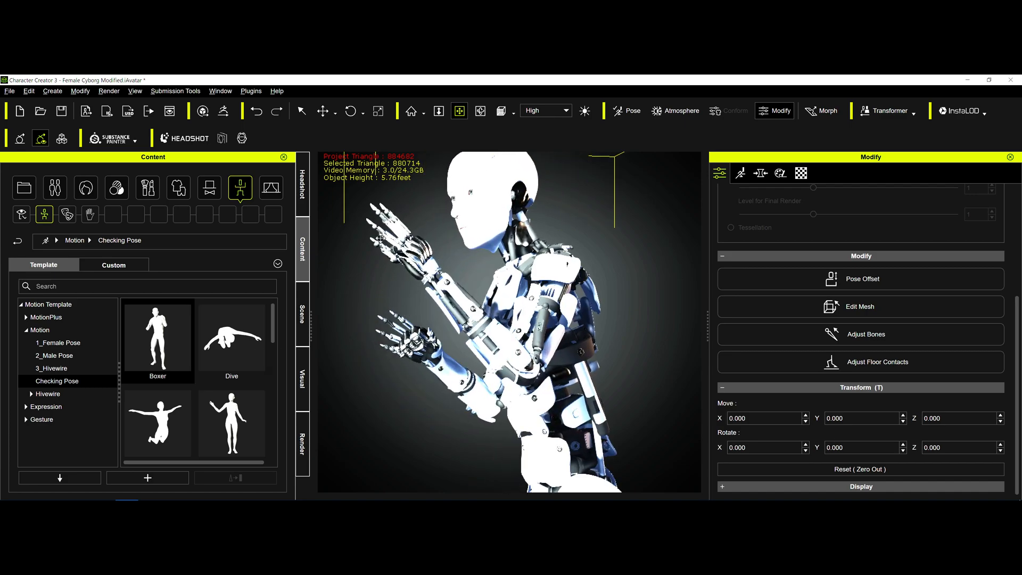
right_click_drag(389, 283, 630, 265)
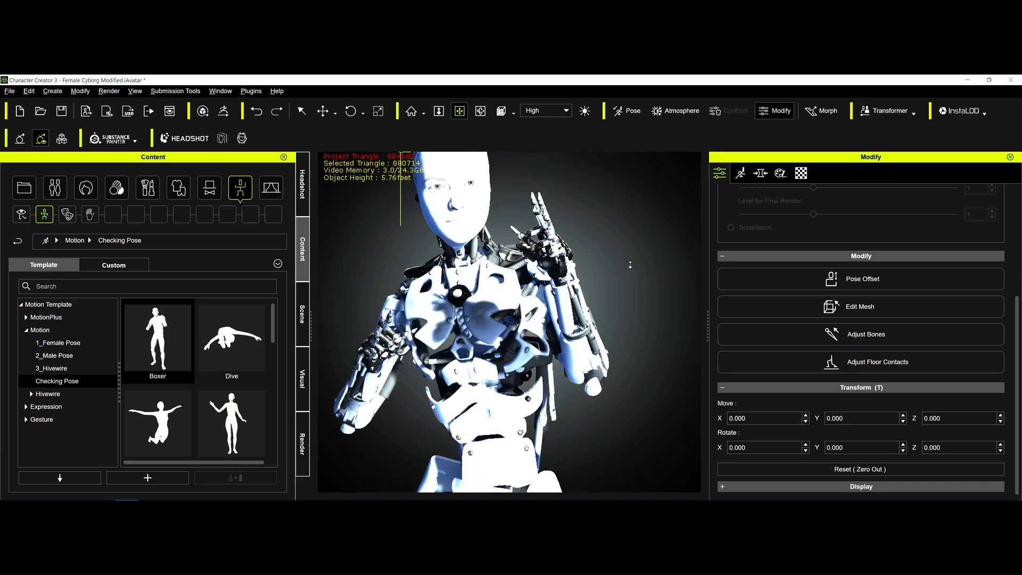
scroll(630, 265, "down", 3)
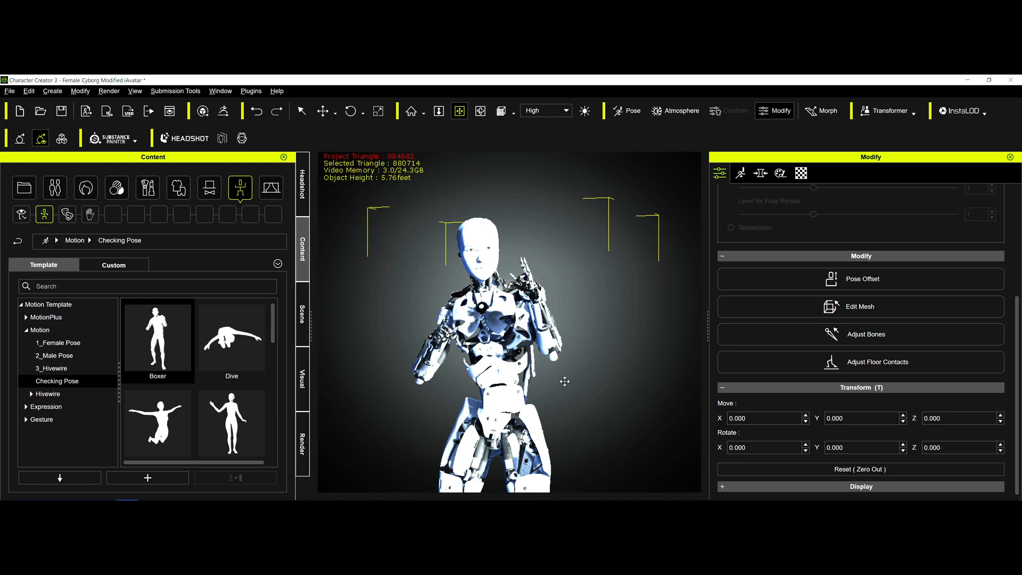
middle_click_drag(572, 342, 549, 287)
scroll(573, 327, "down", 3)
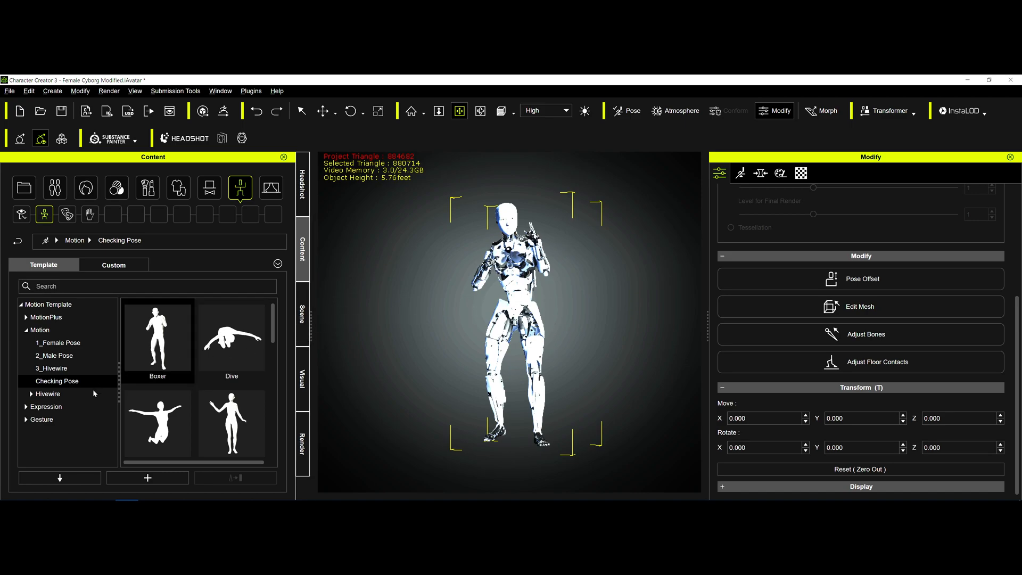
- Return the cyborg to the _T Pose from the Motion folder
left_click(37, 330)
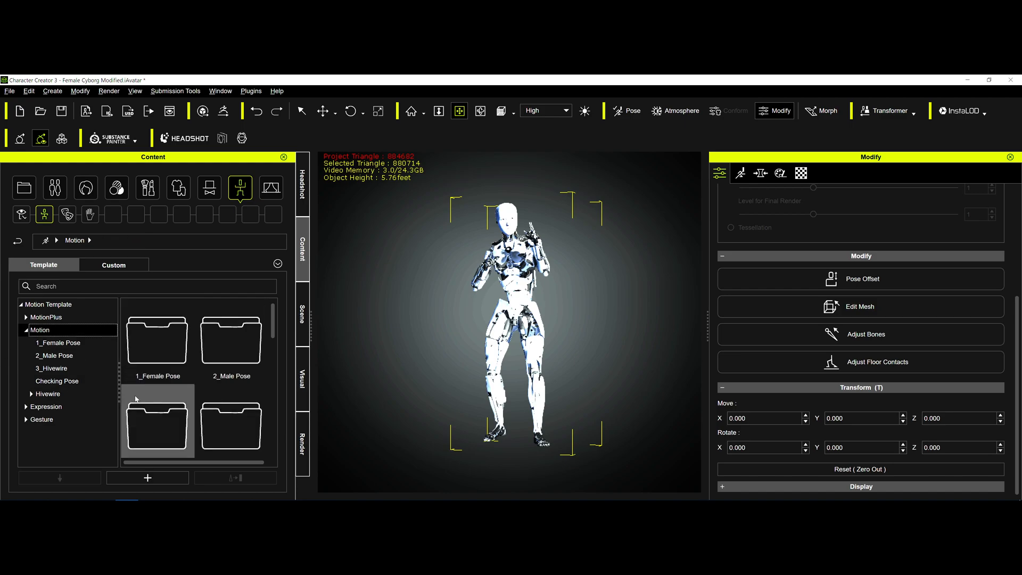
double_click(136, 398)
left_click_drag(157, 330, 457, 364)
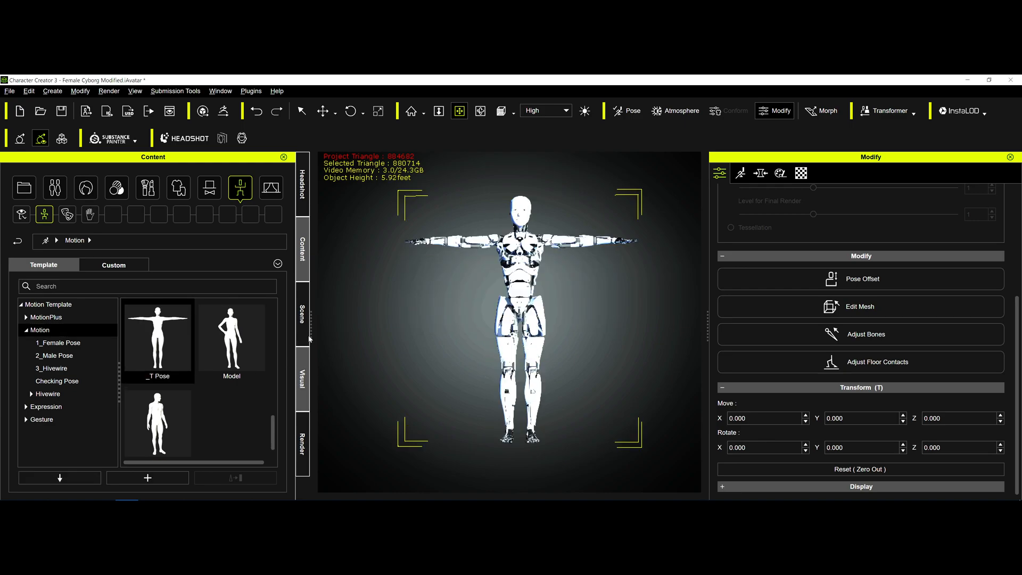
- Select all attached pieces from cg8flsmalltoe4_2.Shape through cg8fabdomenlower.Shape in the scene and hide them
left_click(302, 315)
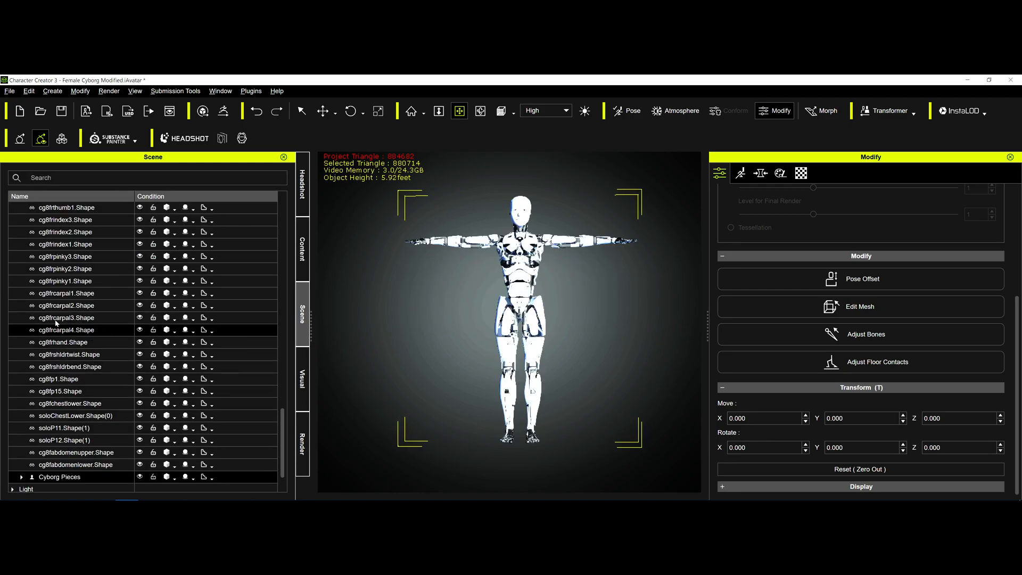
scroll(56, 321, "up", 20)
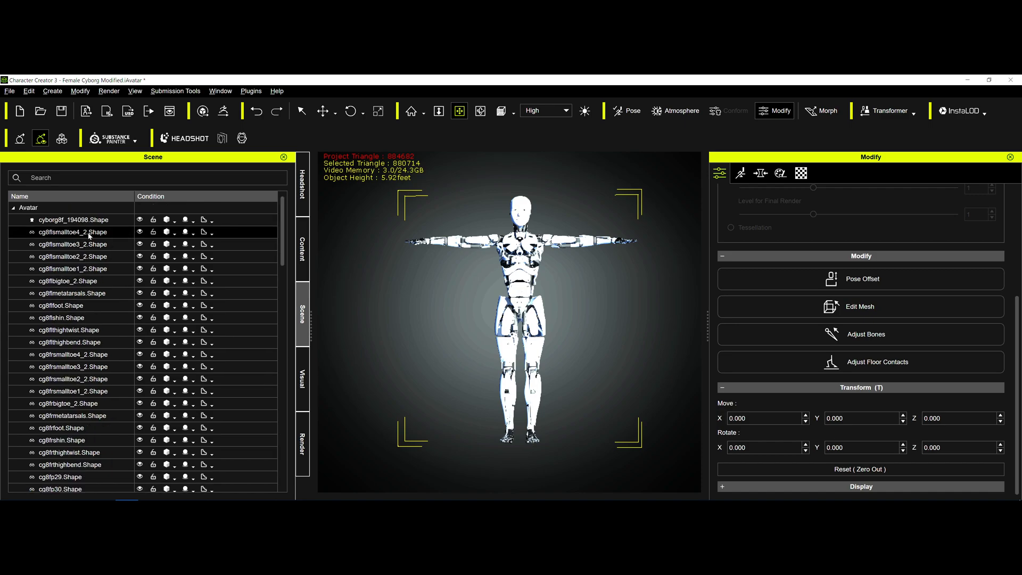
left_click(86, 233)
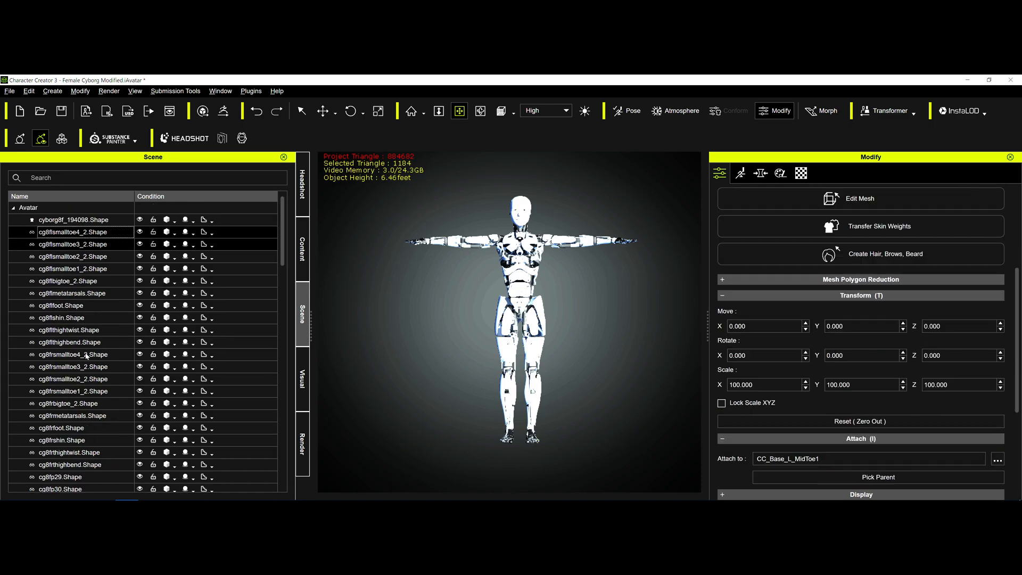
scroll(88, 373, "down", 20)
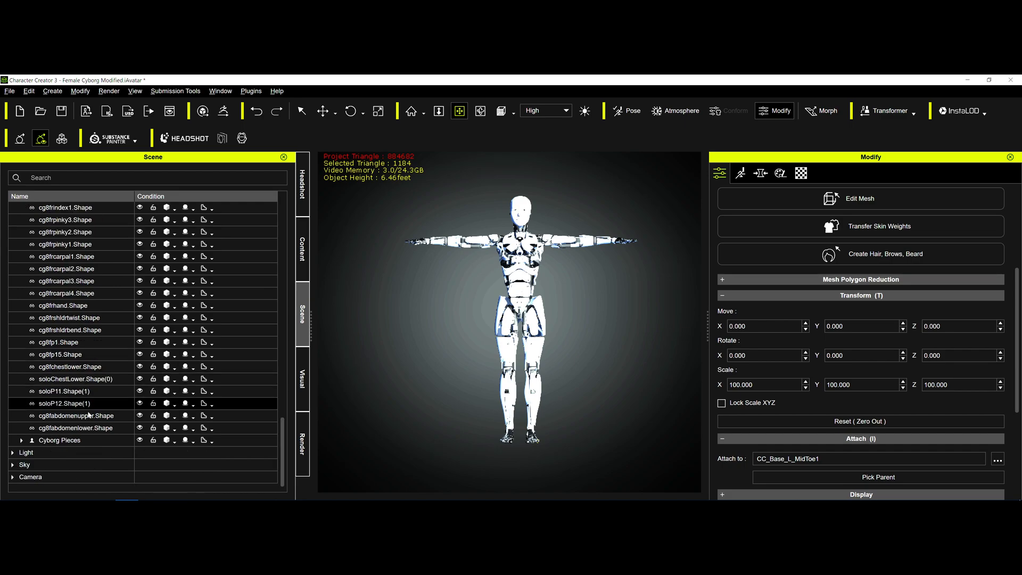
left_click(91, 431, "shift")
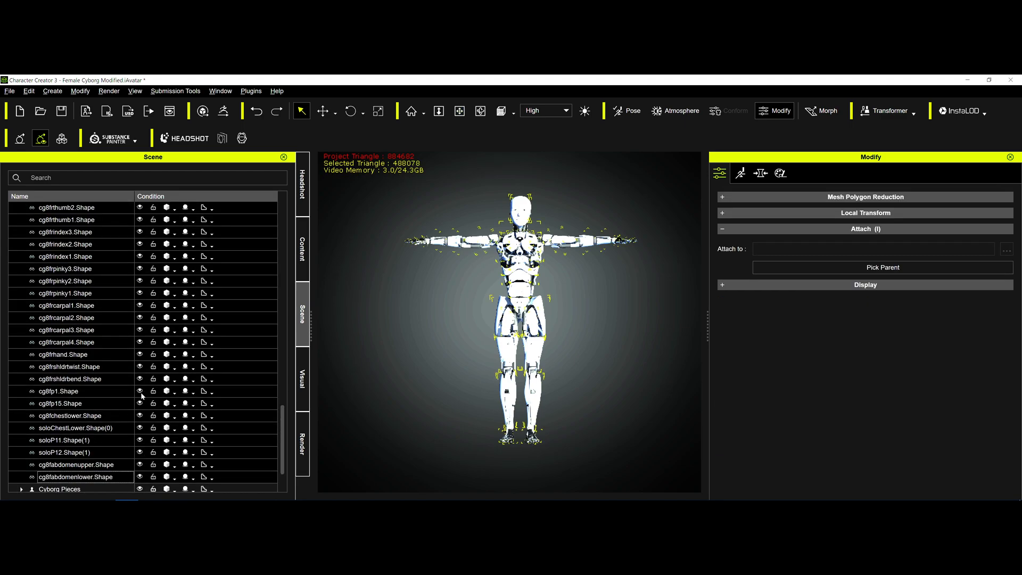
left_click(140, 392)
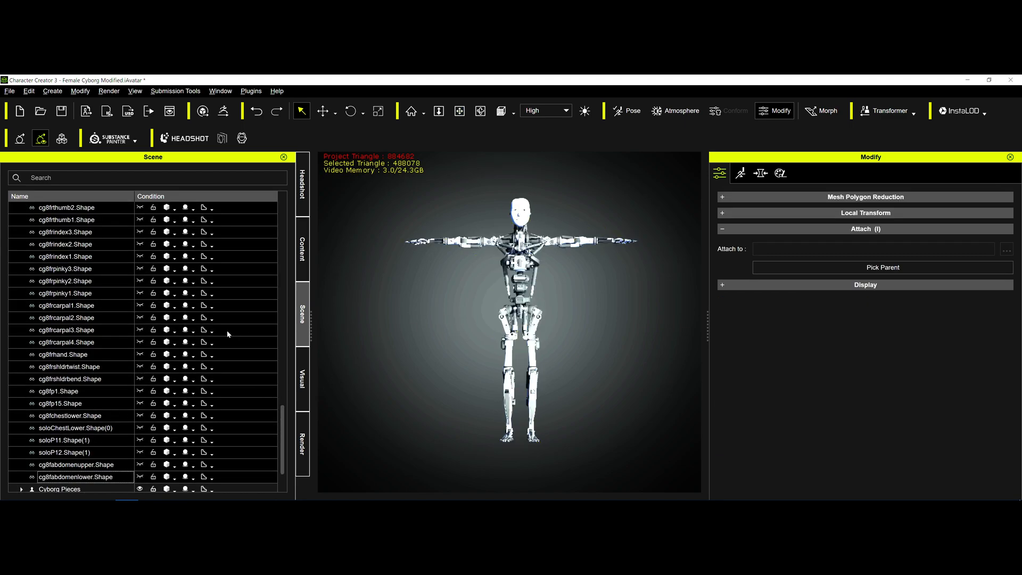
- Select the cyborg8f_194098.Shape cloth mesh and apply the Boxer pose from the Checking Pose folder
scroll(199, 337, "up", 20)
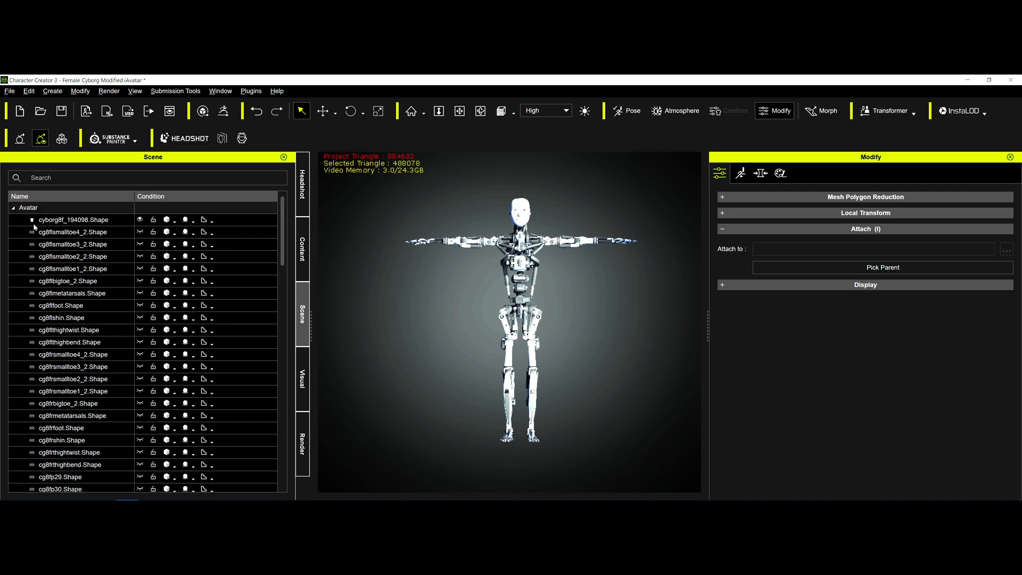
left_click(141, 221)
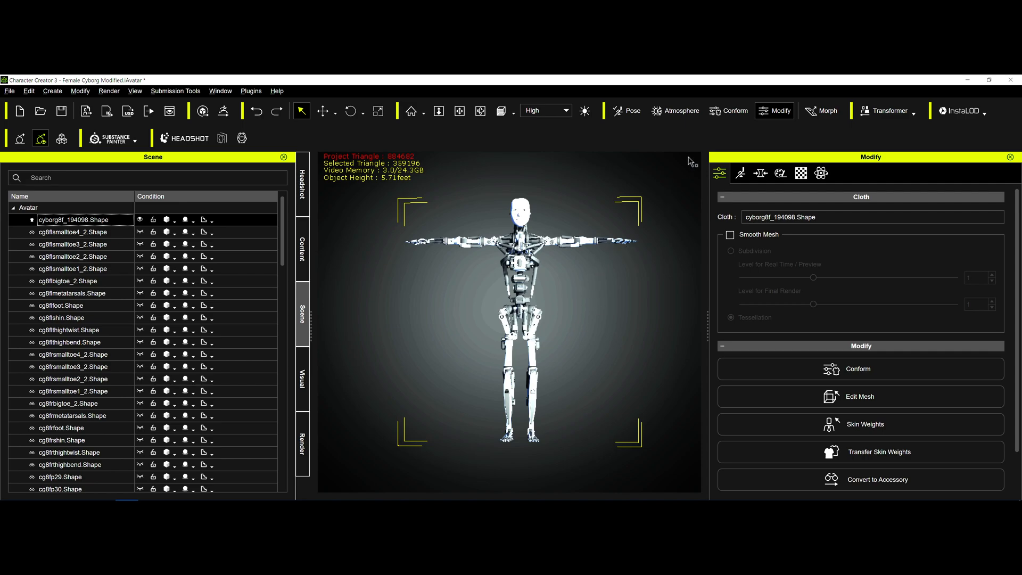
left_click(627, 112)
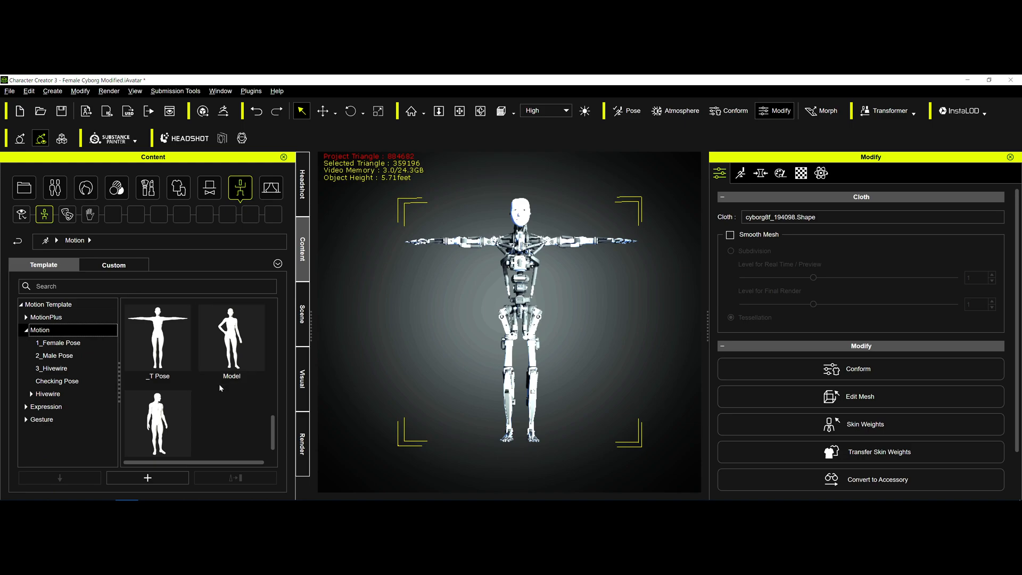
left_click(70, 381)
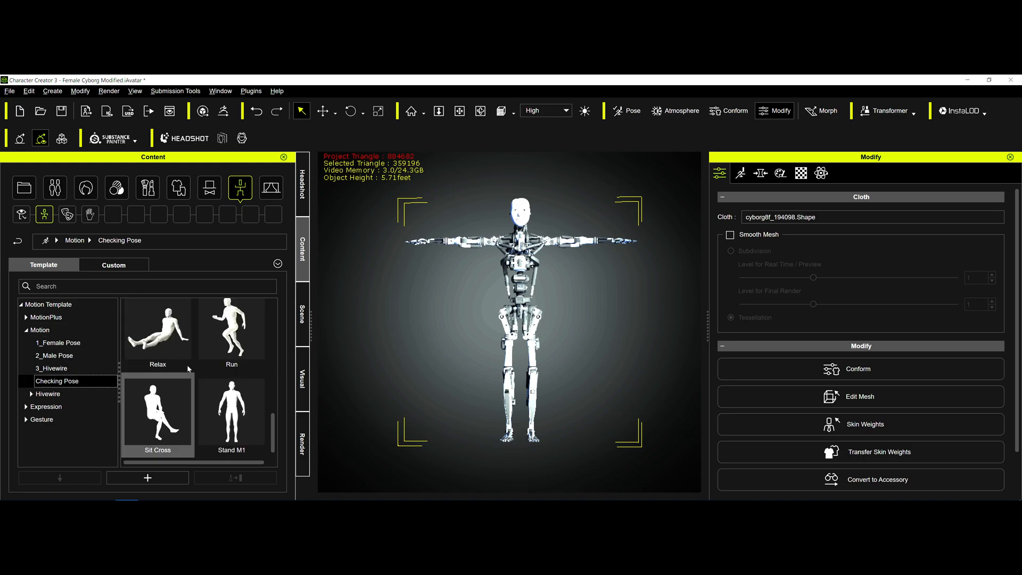
scroll(187, 369, "up", 3)
double_click(158, 338)
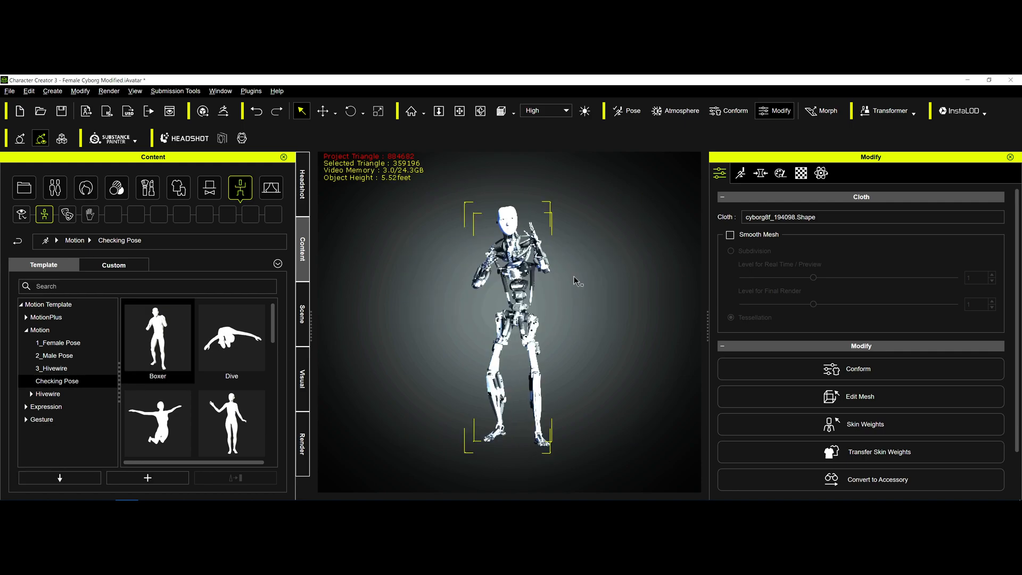
- Inspect the exposed inner frame of the cyborg in the Boxer pose up close
scroll(573, 276, "up", 2)
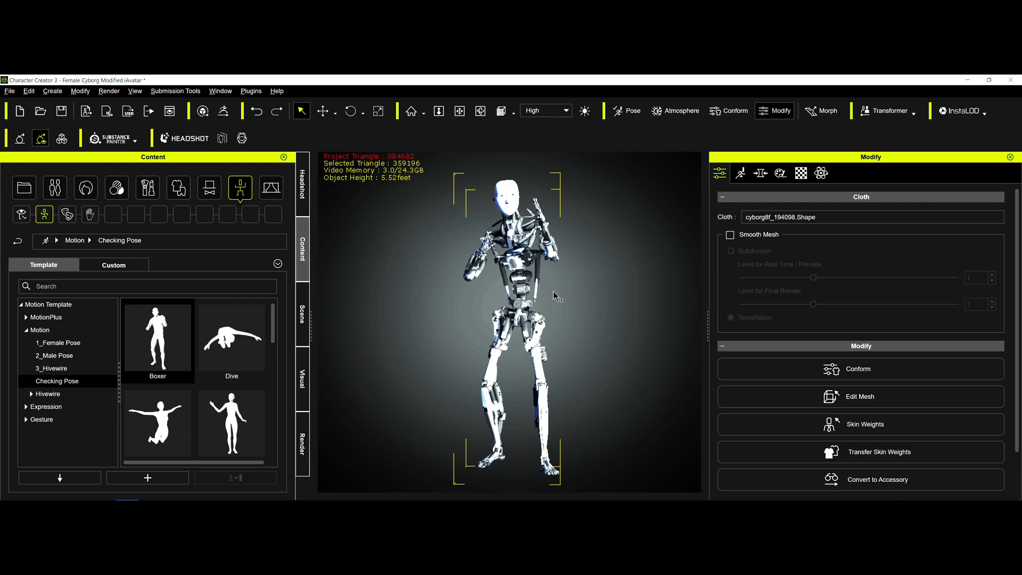
middle_click_drag(553, 273, 371, 329)
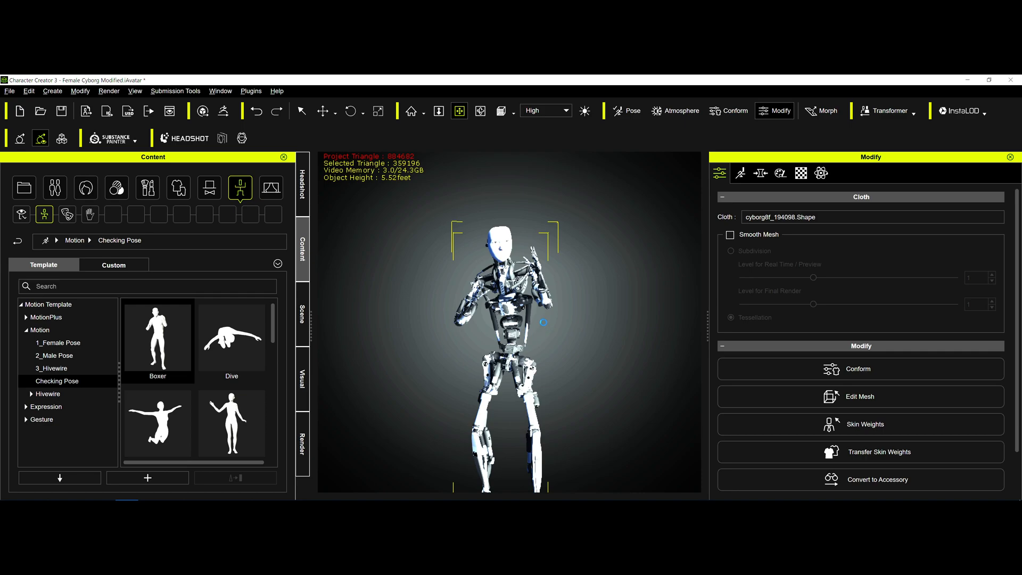
key("f")
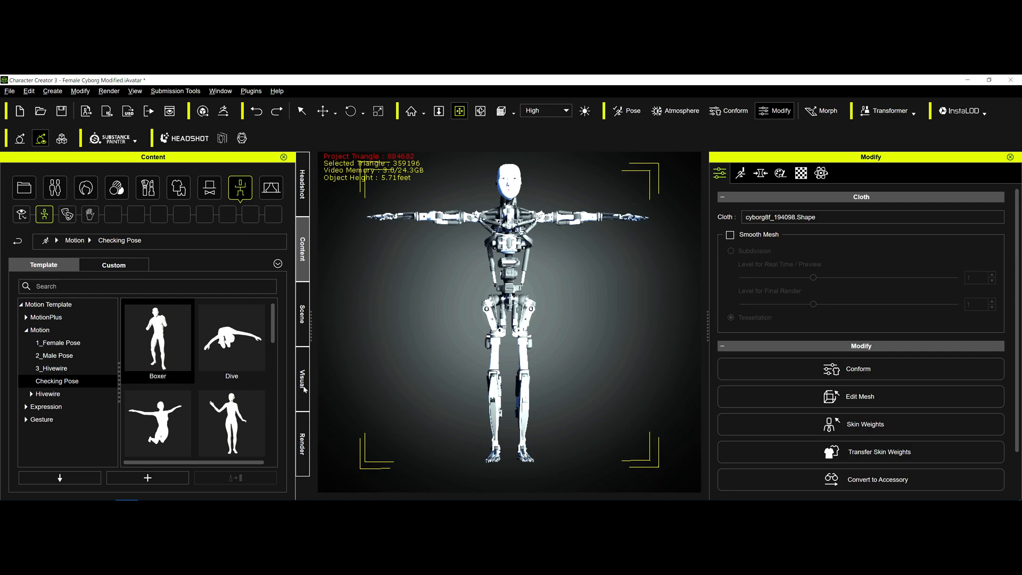
- Replace the avatar's cyborg8f_194098.Shape cloth with the Female Cyborg Rig from the custom Underwear folder
left_click(304, 339)
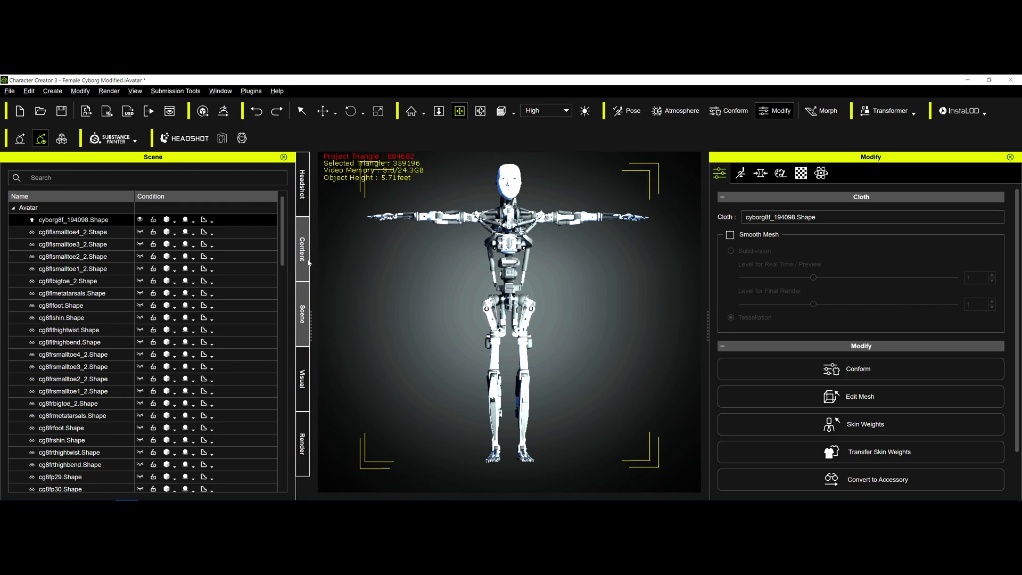
left_click(303, 249)
left_click(173, 192)
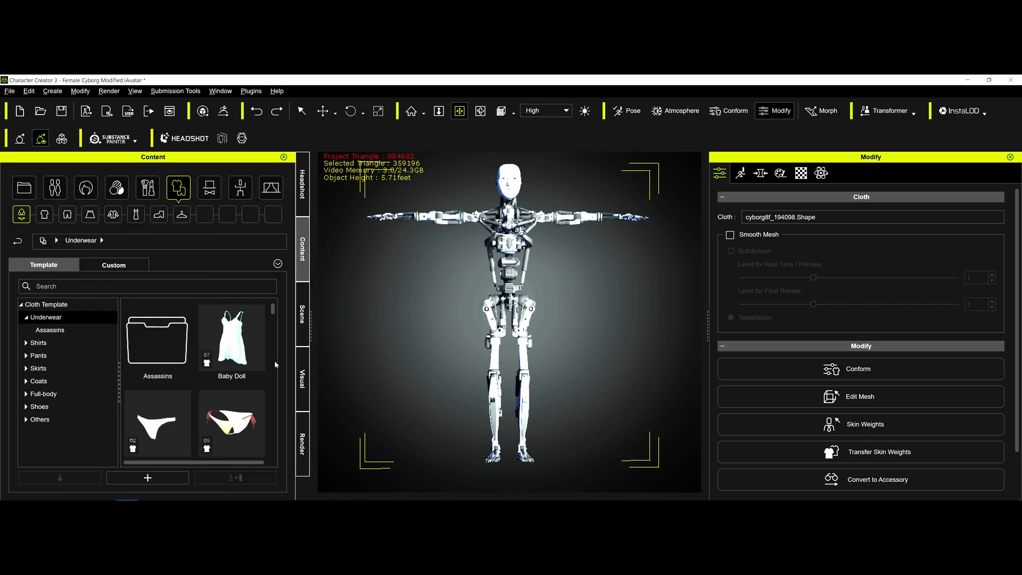
left_click(143, 268)
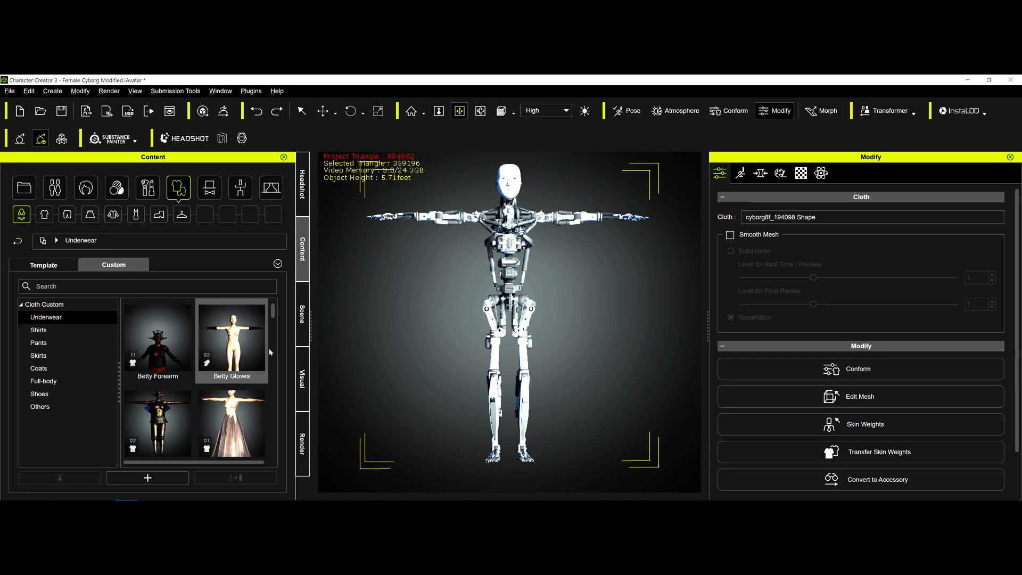
scroll(274, 327, "down", 2)
scroll(276, 335, "down", 1)
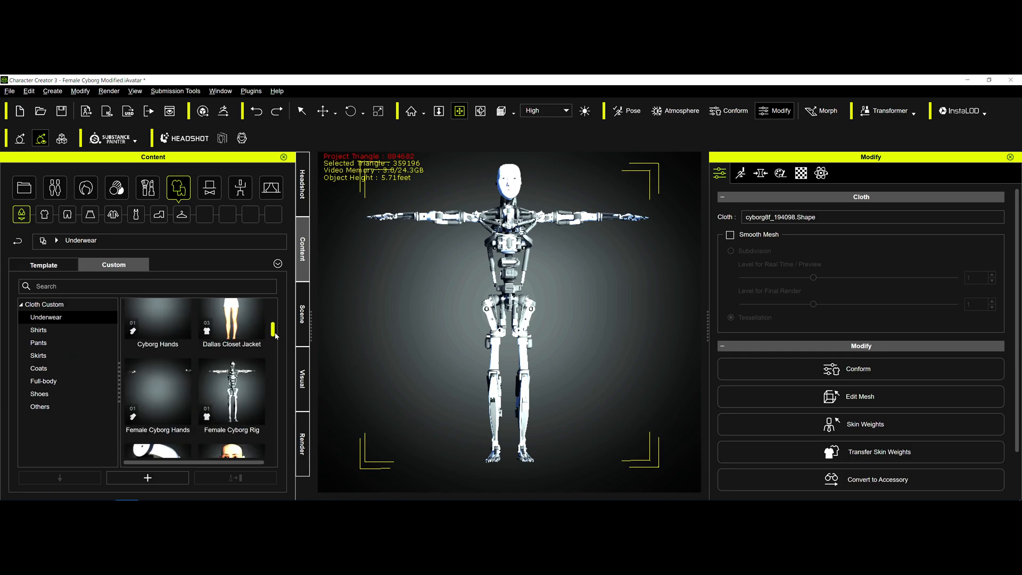
scroll(276, 335, "down", 1)
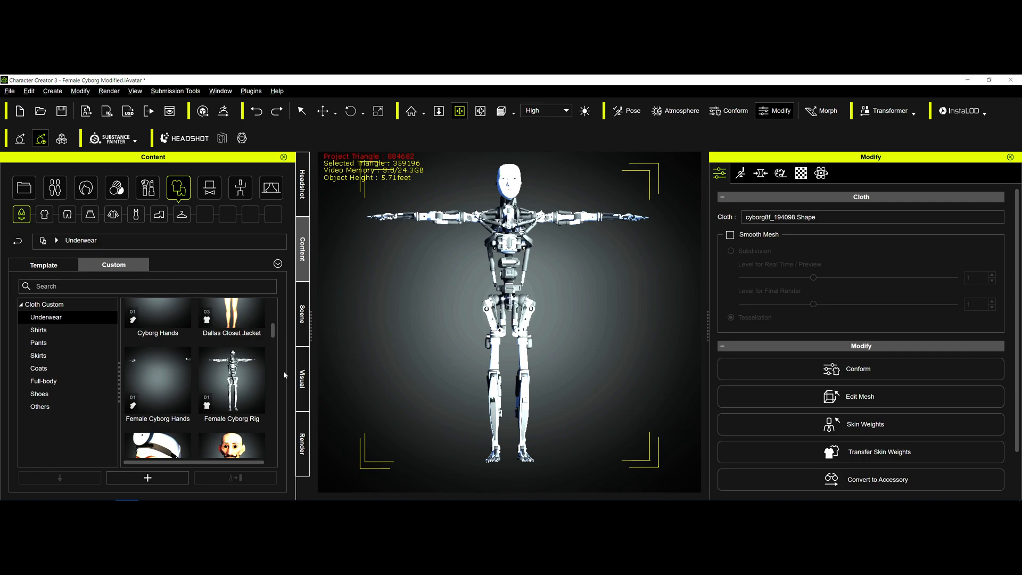
left_click_drag(237, 389, 410, 398)
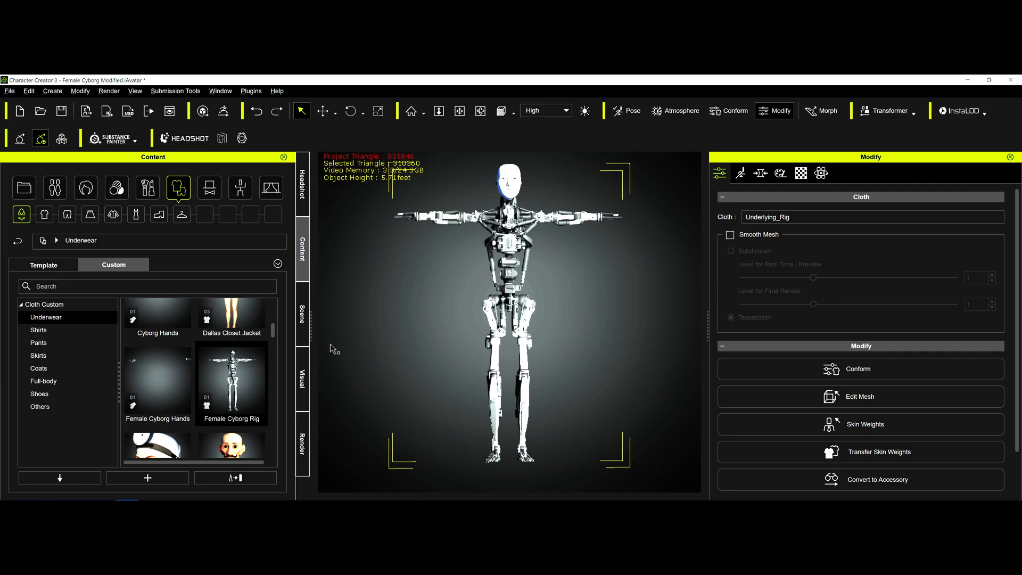
- Check the rig's entry in the scene and add the Female Cyborg Hands from the custom Underwear folder to the avatar
left_click(307, 332)
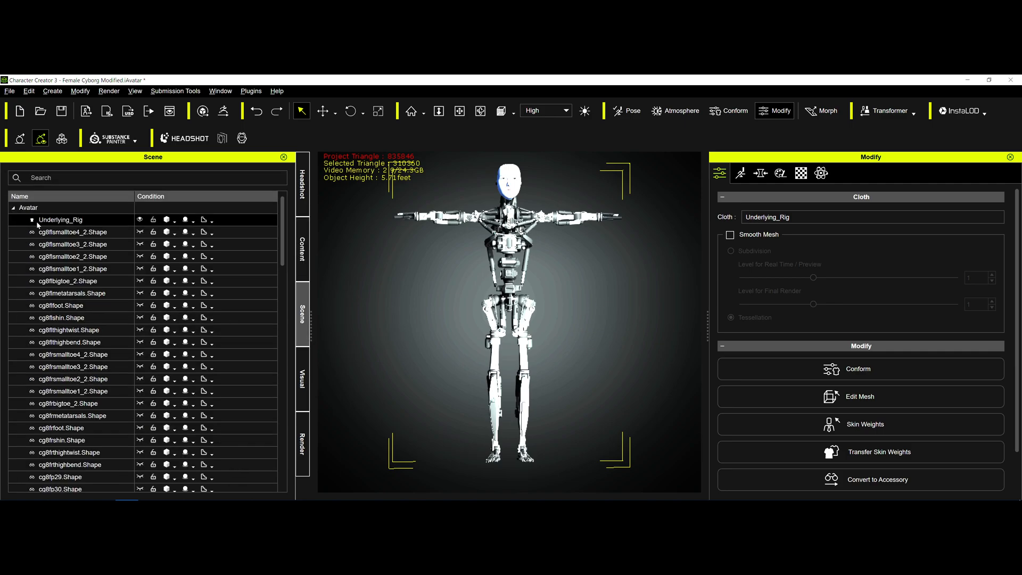
left_click(303, 248)
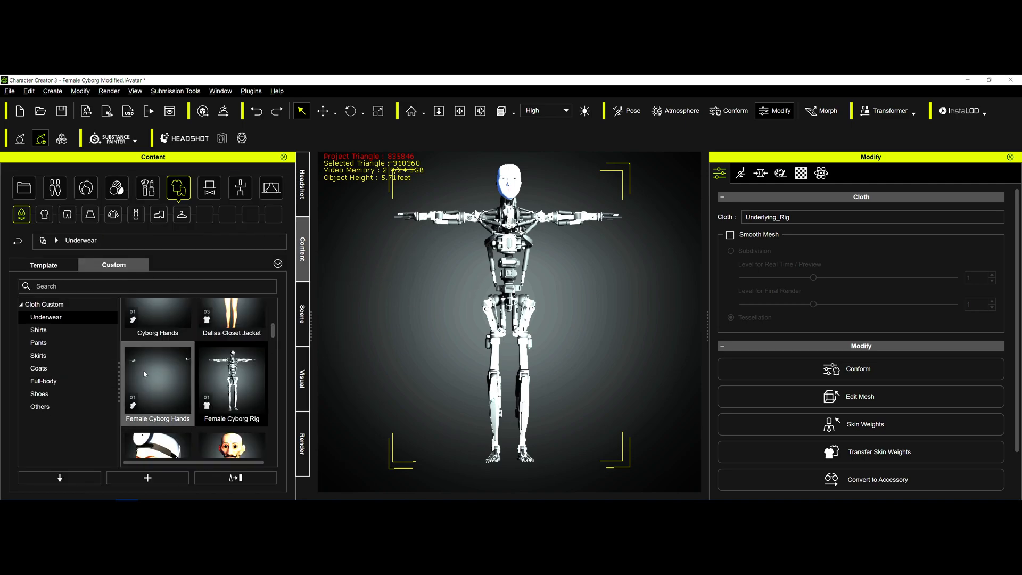
left_click_drag(144, 375, 439, 346)
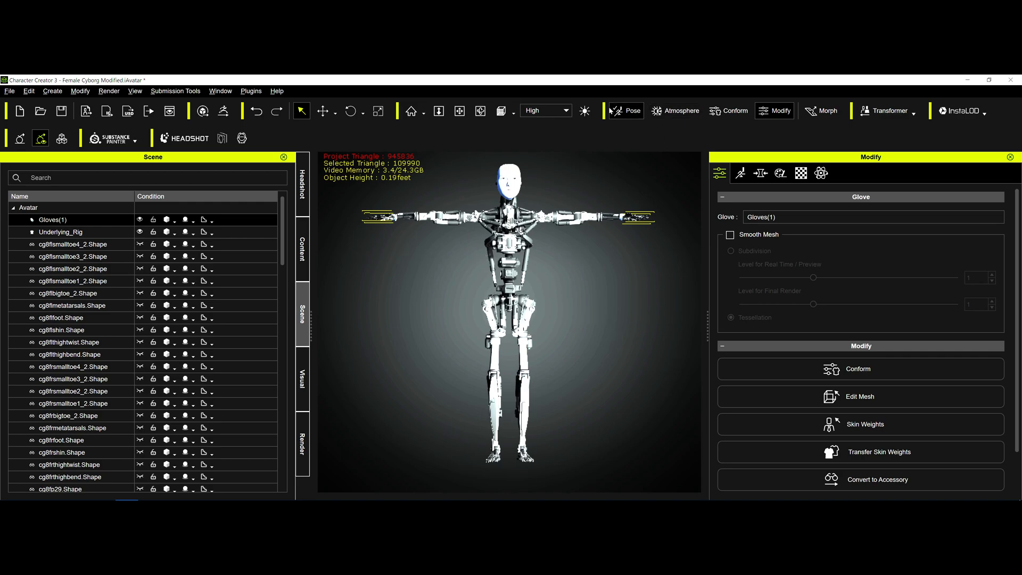
- Apply the Boxer pose from the template Checking Pose folder to the cyborg with its new rig and hands
left_click(625, 111)
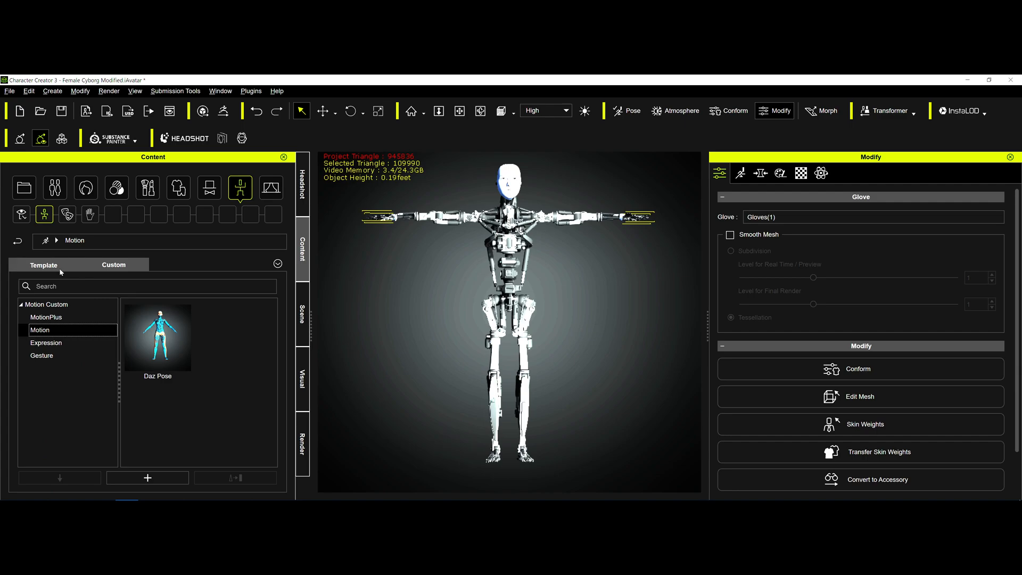
left_click(44, 265)
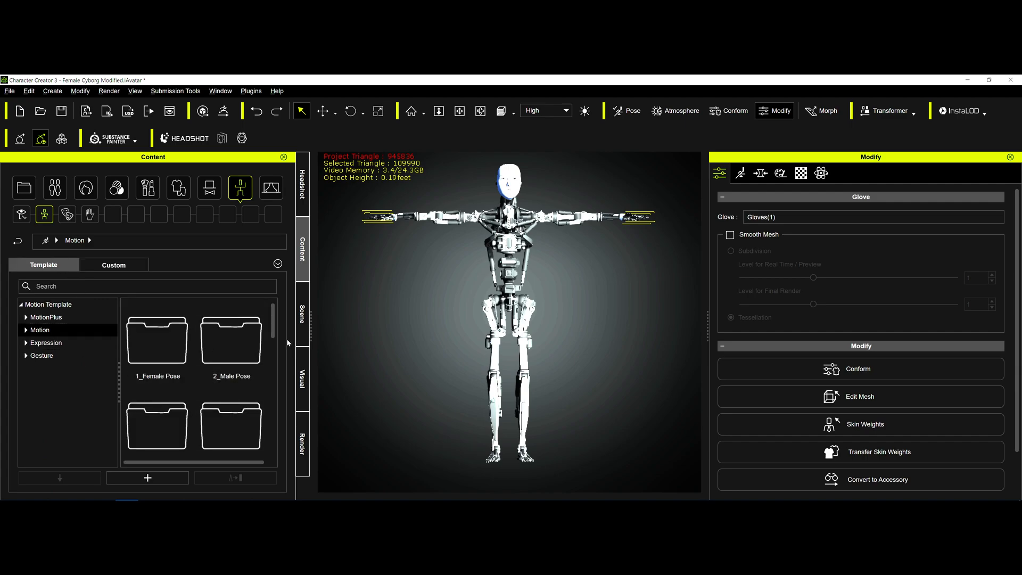
left_click_drag(273, 335, 274, 348)
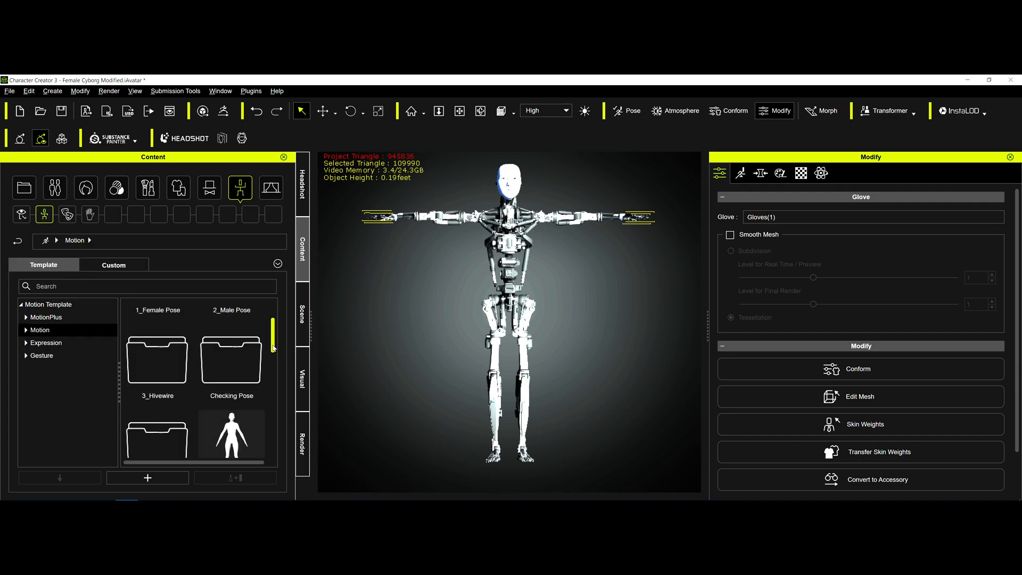
double_click(245, 398)
double_click(171, 334)
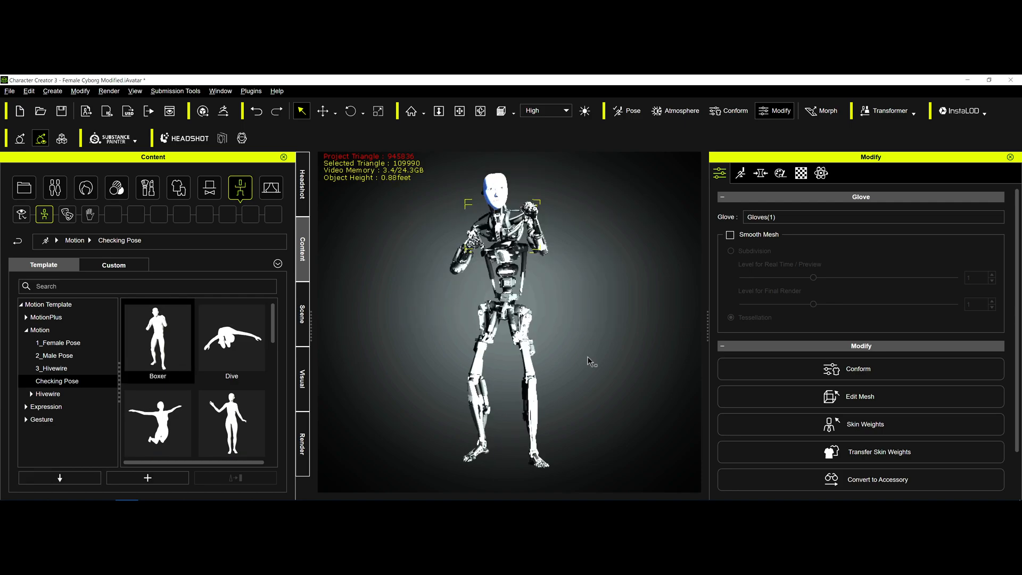
- Inspect the new rig and hands in the Boxer pose from an angle, from the head down to the feet
right_click_drag(586, 229, 730, 219)
scroll(557, 222, "up", 1)
middle_click_drag(557, 222, 534, 290)
scroll(534, 290, "up", 2)
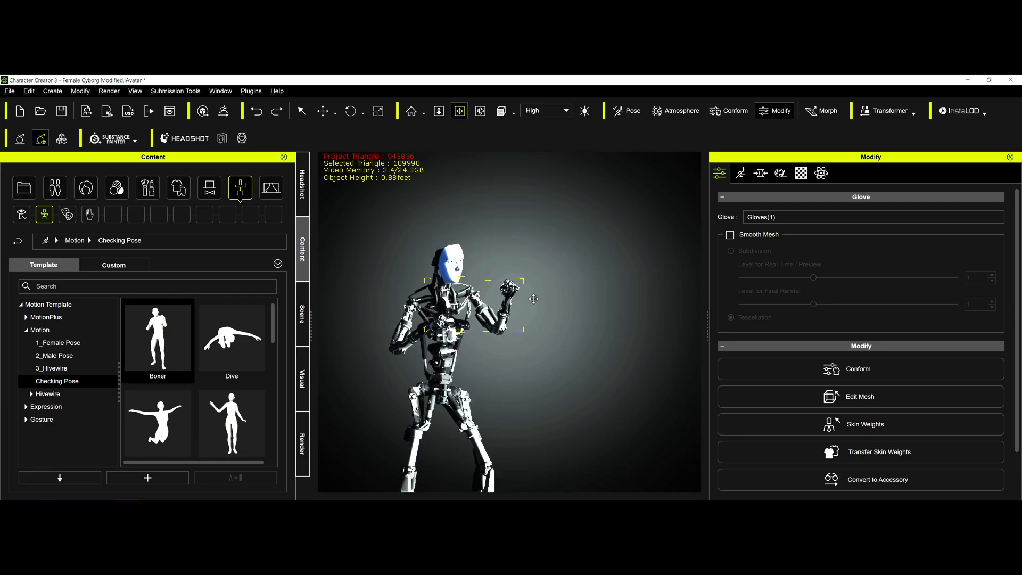
middle_click_drag(544, 453, 582, 329)
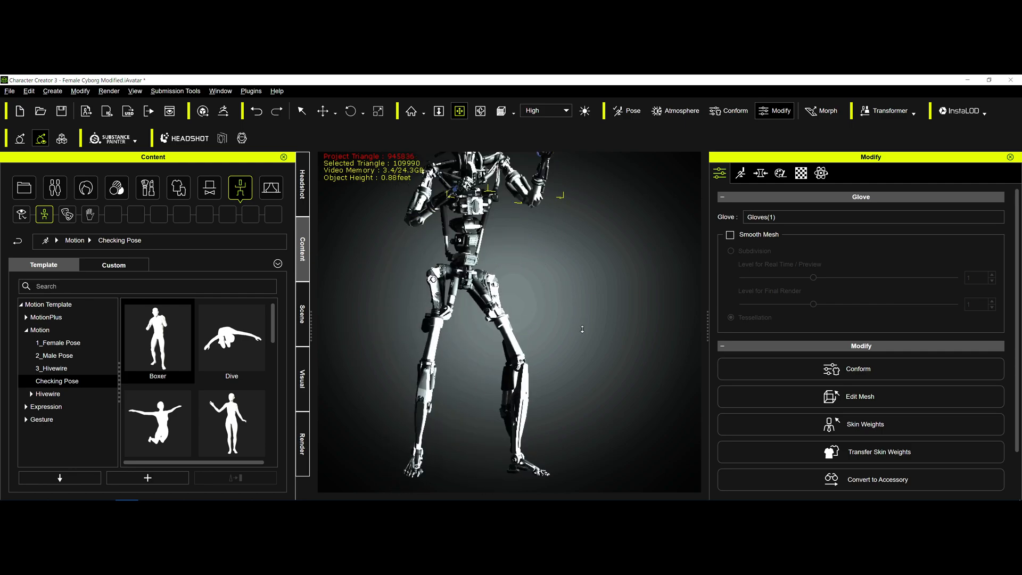
scroll(583, 329, "down", 5)
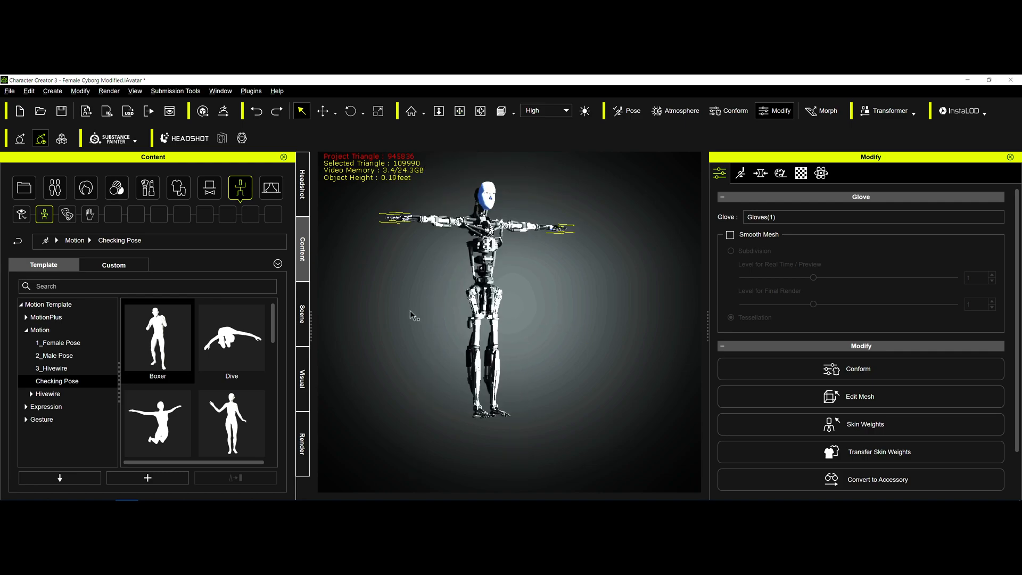
- With the cyborg back in the T-pose, select all attached pieces from cg8flsmalltoe4_2.Shape through cg8fabdomenlower.Shape and show them
key("f")
key("x")
left_click_drag(451, 371, 446, 252)
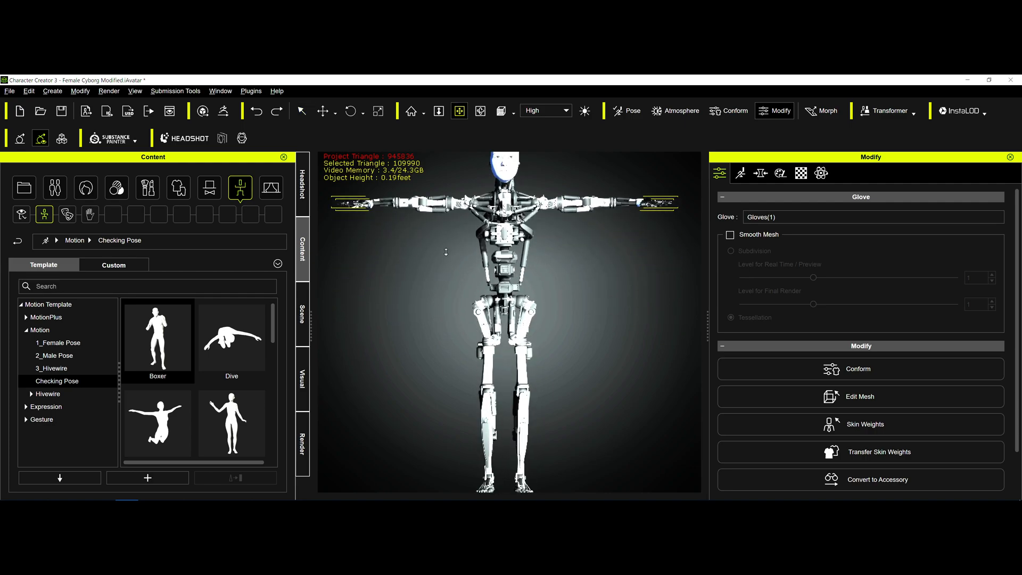
scroll(447, 252, "down", 1)
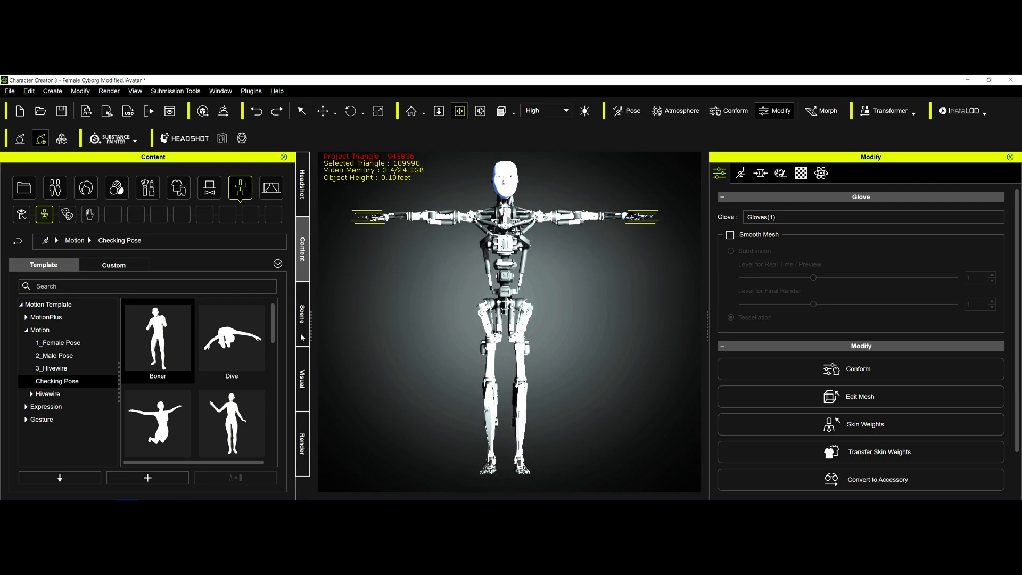
left_click(302, 337)
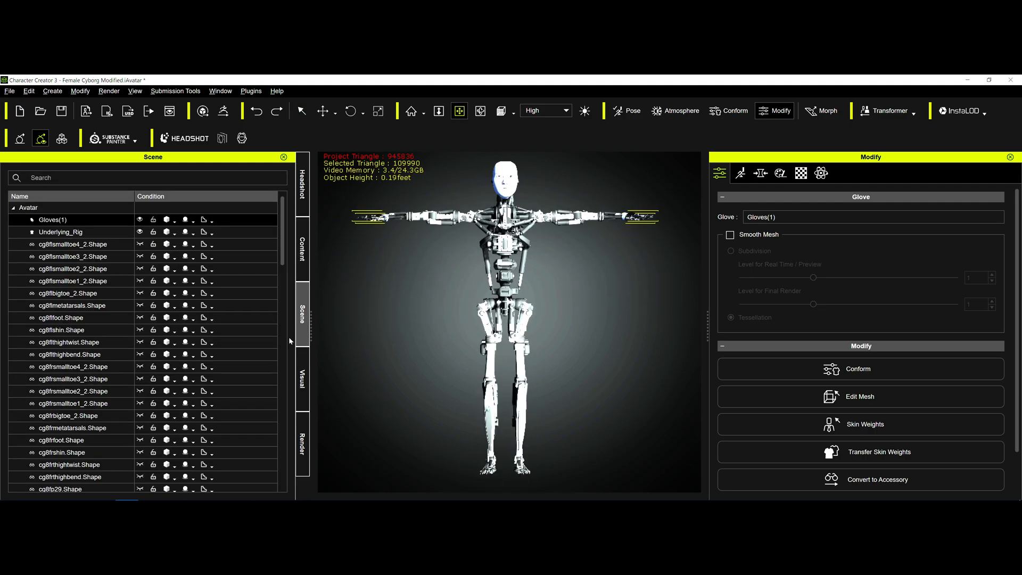
left_click(91, 245)
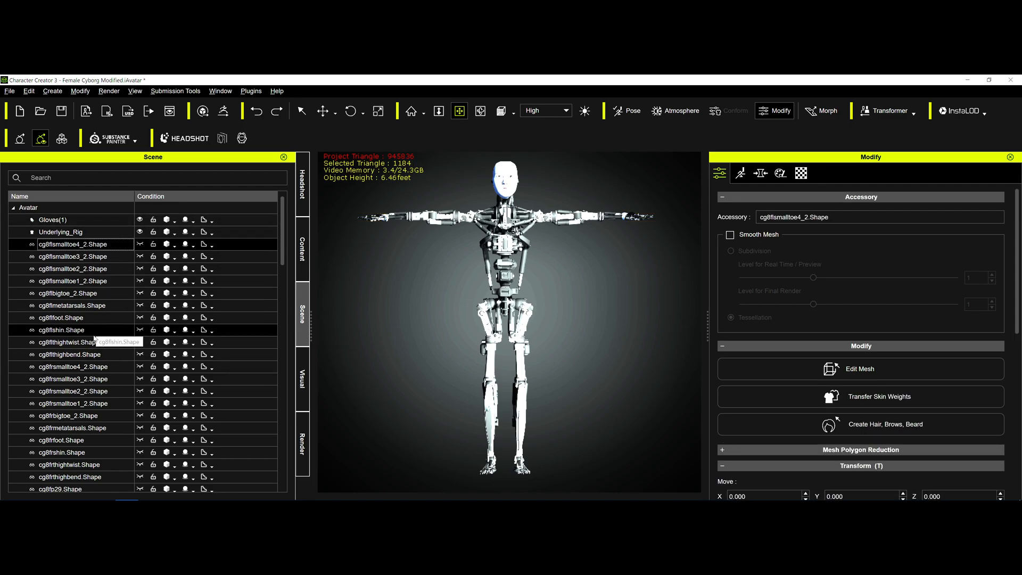
scroll(94, 339, "down", 20)
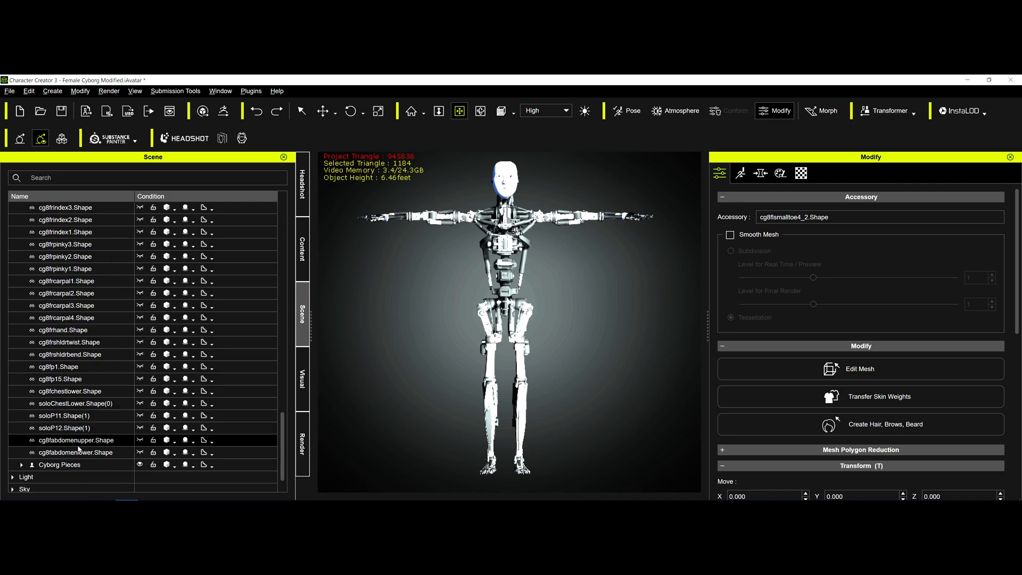
left_click(79, 452)
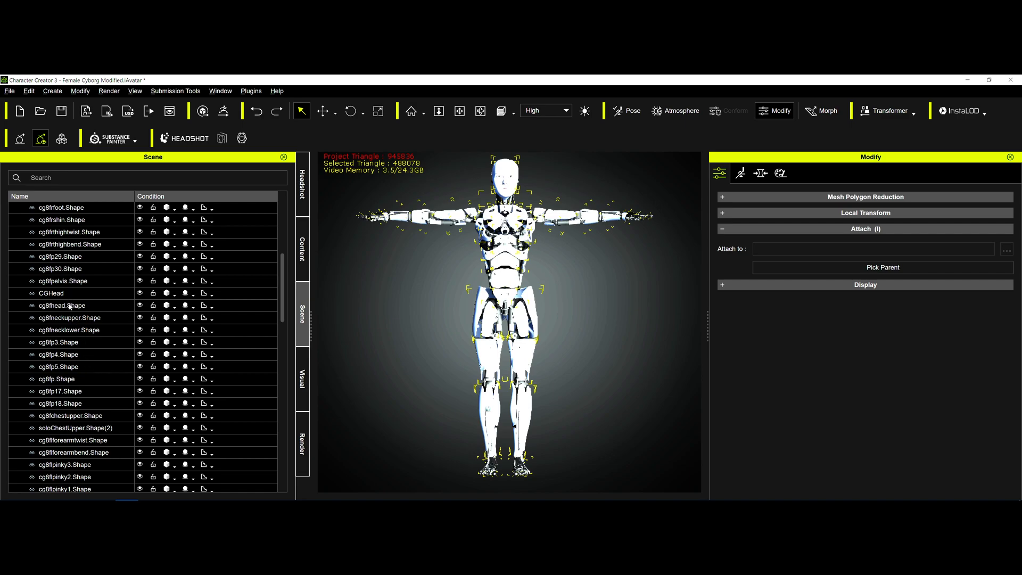
- Exclude CGHead and cg8fhead.Shape from the selection and merge the remaining attached pieces into one accessory
scroll(70, 305, "down", 5)
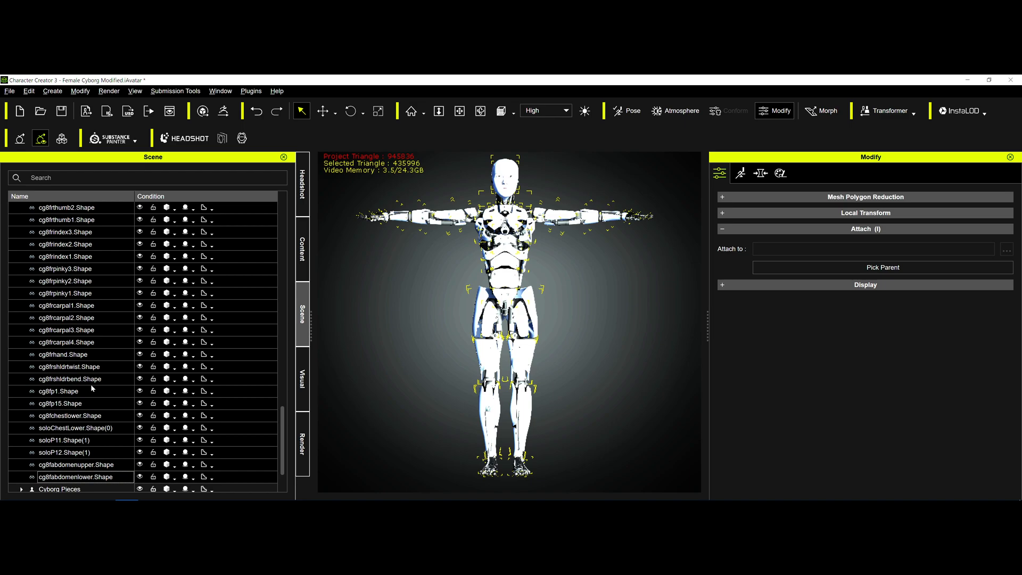
scroll(60, 266, "up", 15)
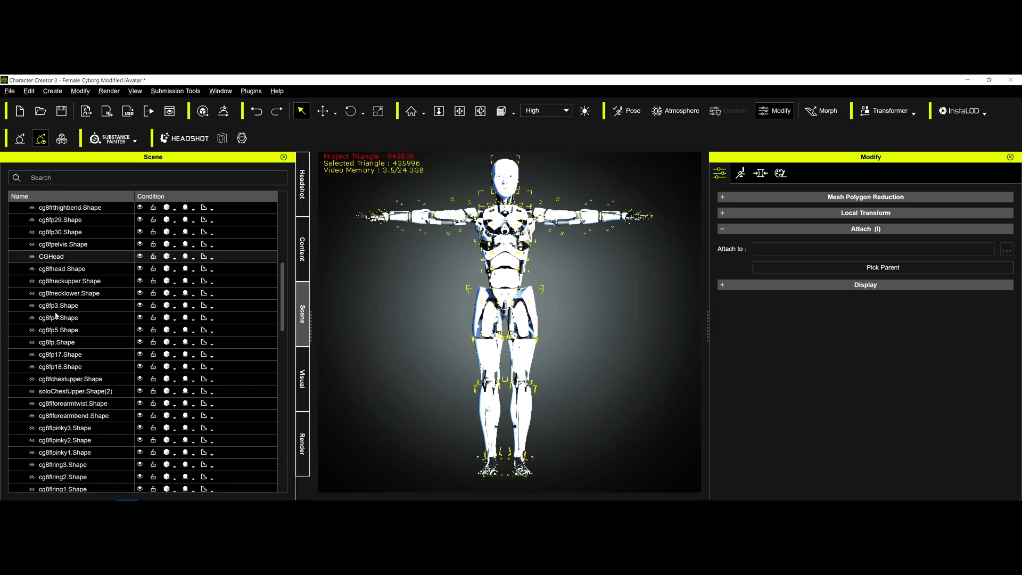
left_click(61, 268, "ctrl")
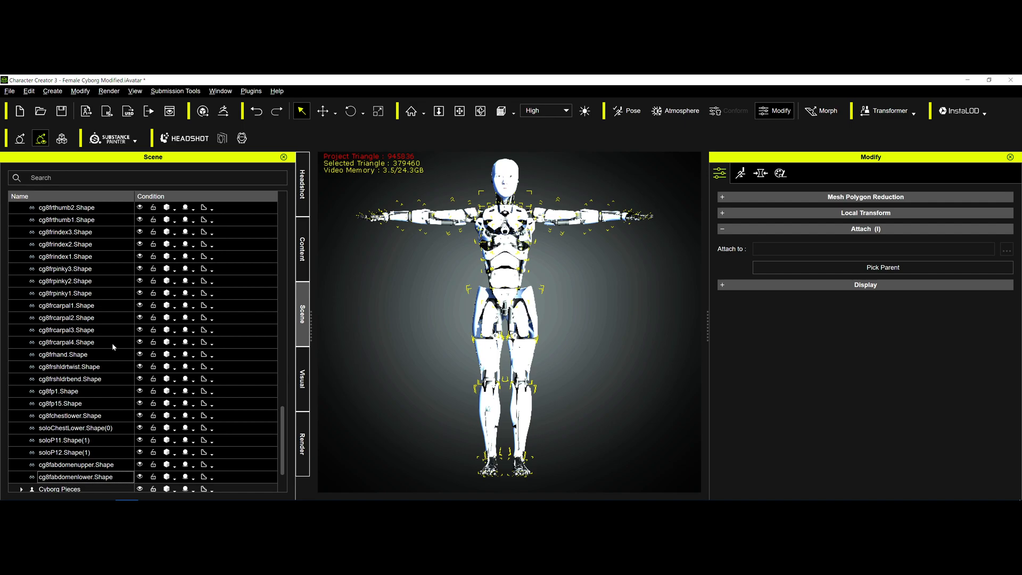
scroll(111, 343, "up", 20)
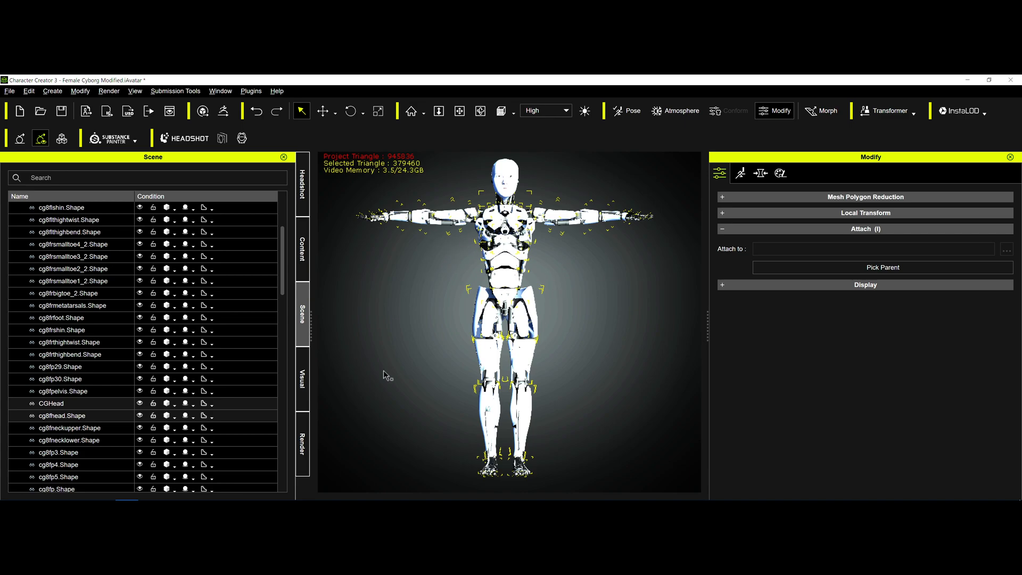
left_click(80, 93)
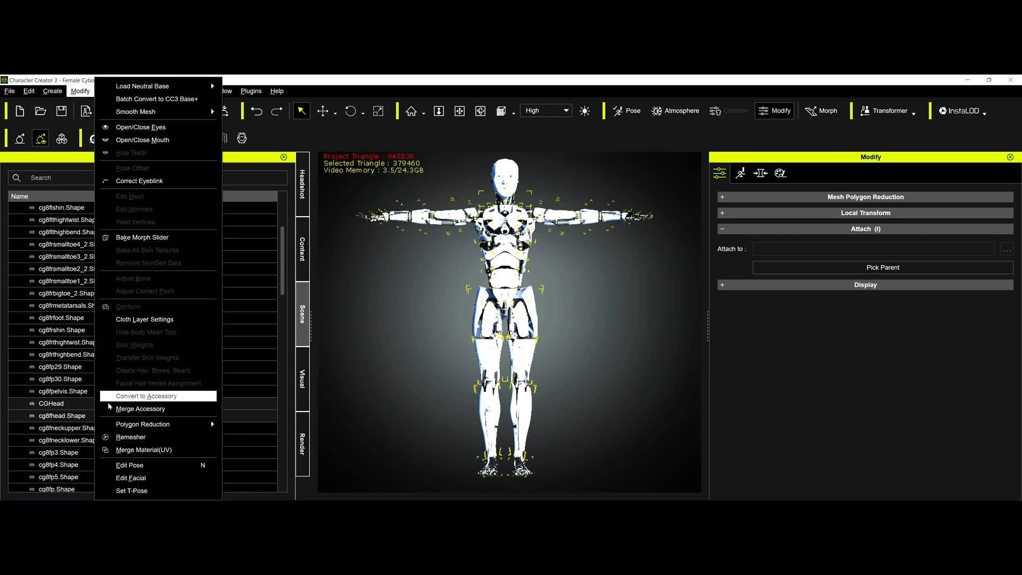
left_click(122, 411)
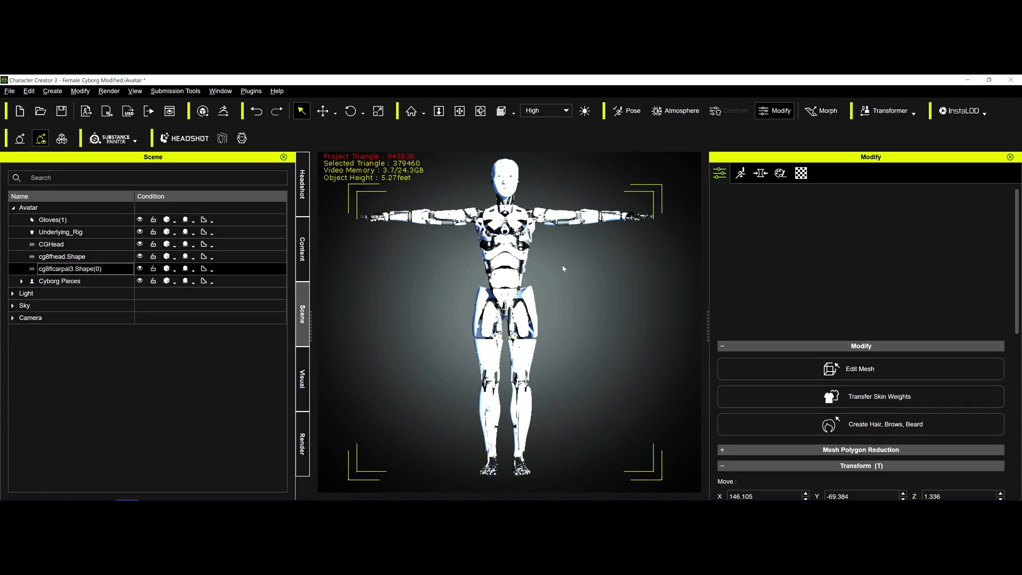
- Transfer skin weights to the merged accessory using the Default template preset
left_click(642, 442)
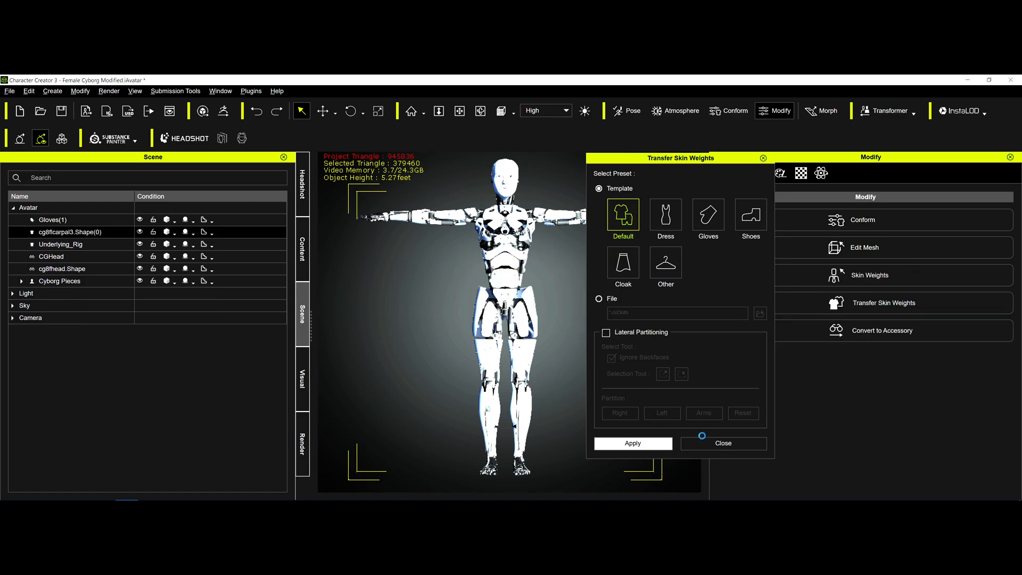
left_click(725, 445)
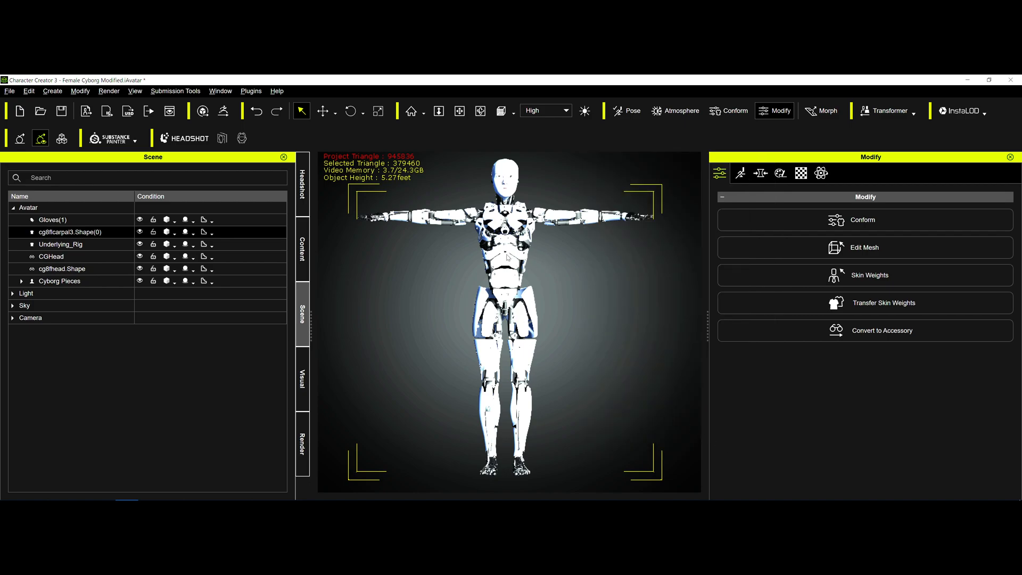
- Apply the Boxer pose from the Checking Pose folder and inspect how the merged, skinned pieces deform
left_click(625, 112)
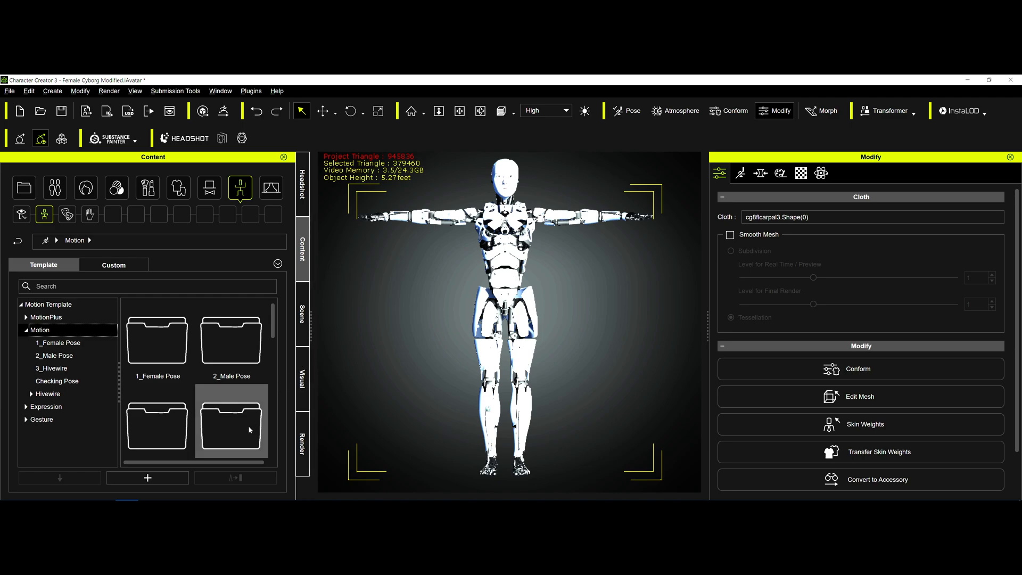
double_click(235, 432)
left_click_drag(157, 337, 590, 320)
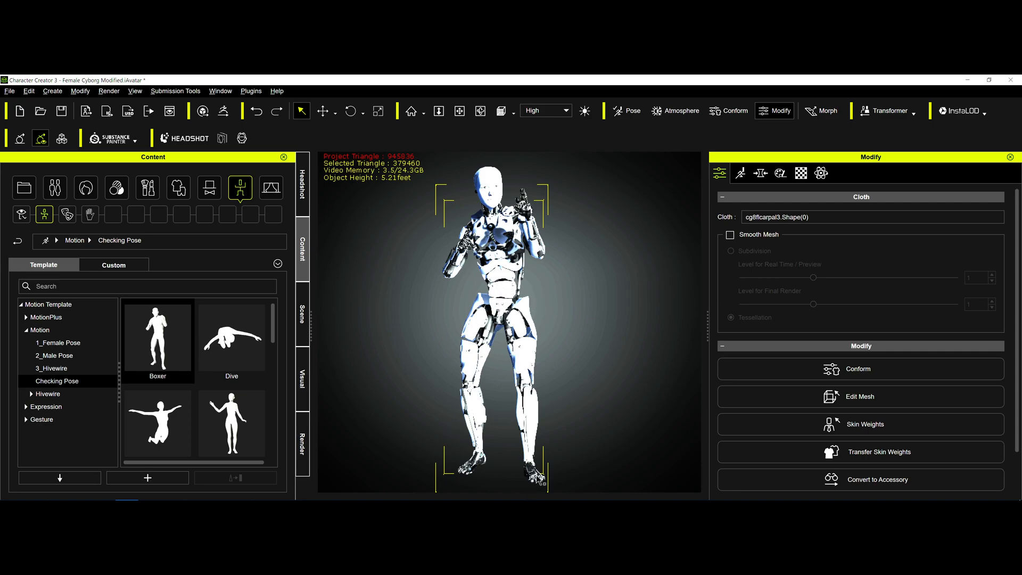
right_click_drag(643, 267, 612, 288)
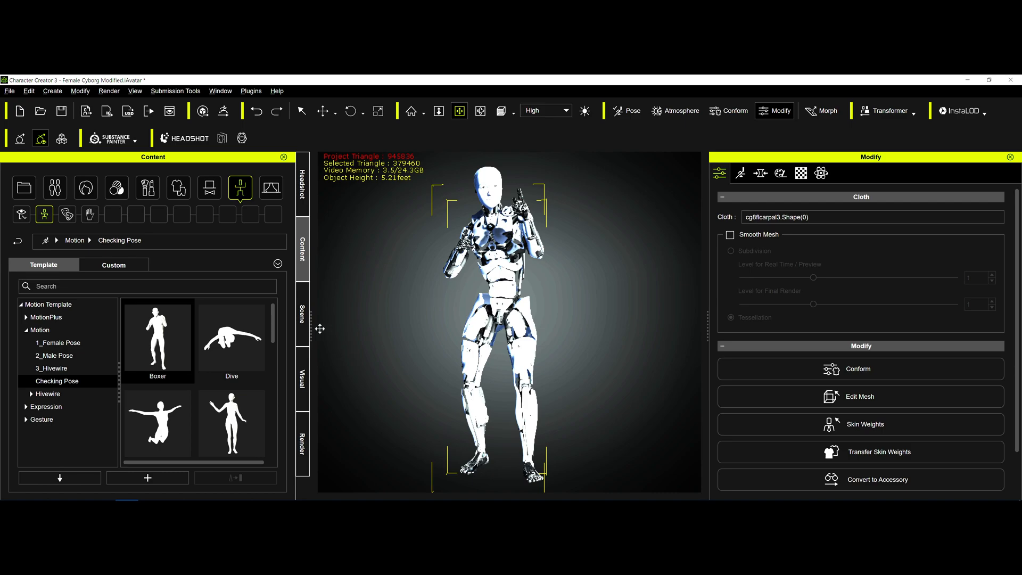
- Undo the Boxer pose, the skin weight transfer and the accessory merge
left_click(307, 336)
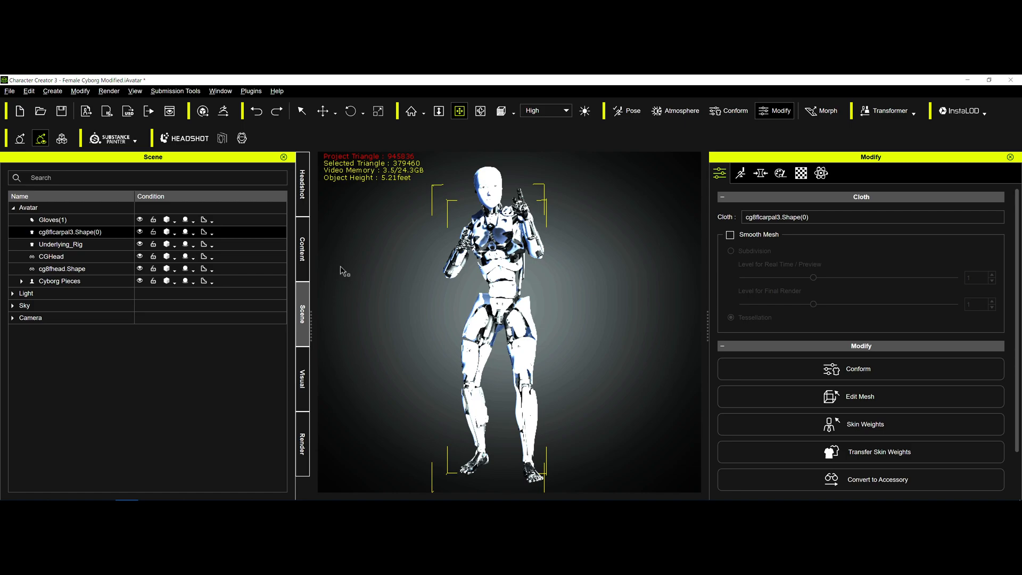
key("ctrl+z")
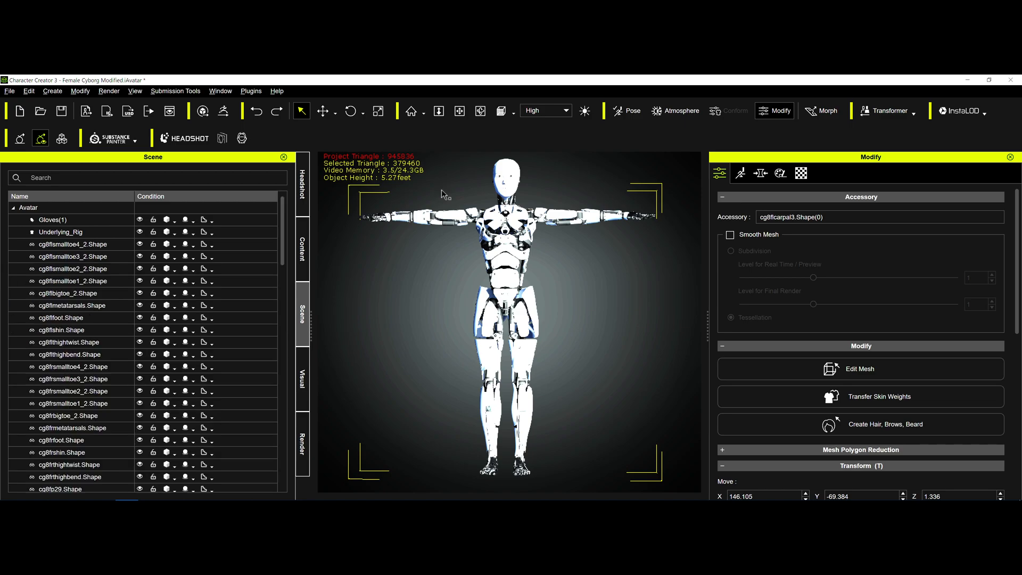
- Hide the Underlying_Rig cloth and delete the leftover carpal and finger pieces from both of the cyborg's hands
left_click(443, 195)
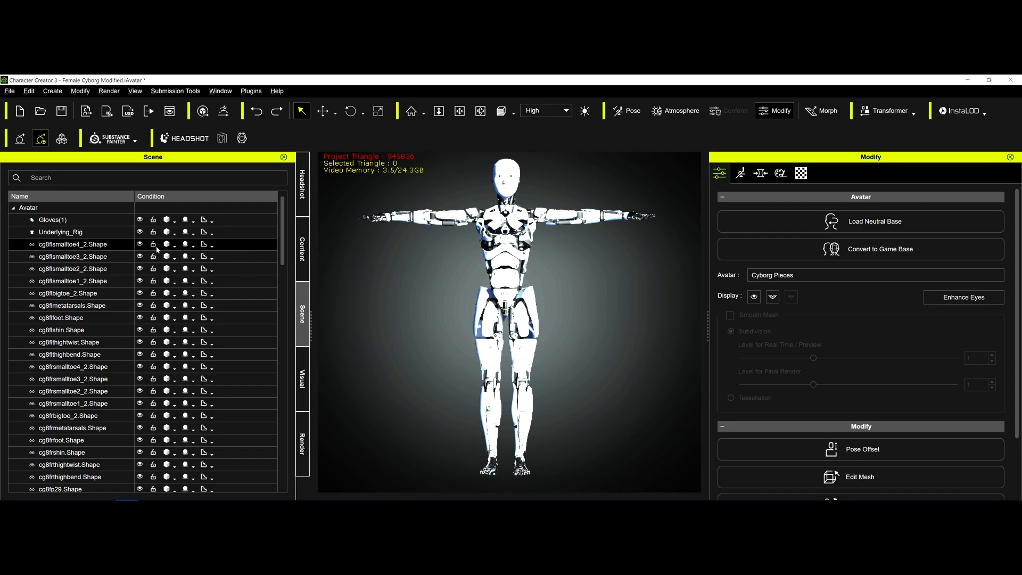
left_click(145, 234)
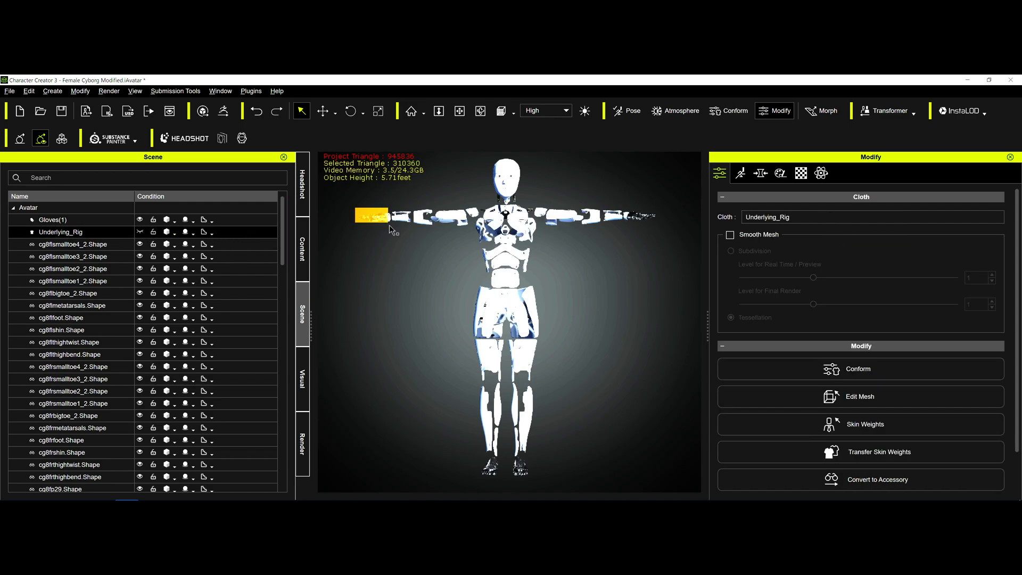
left_click(392, 258)
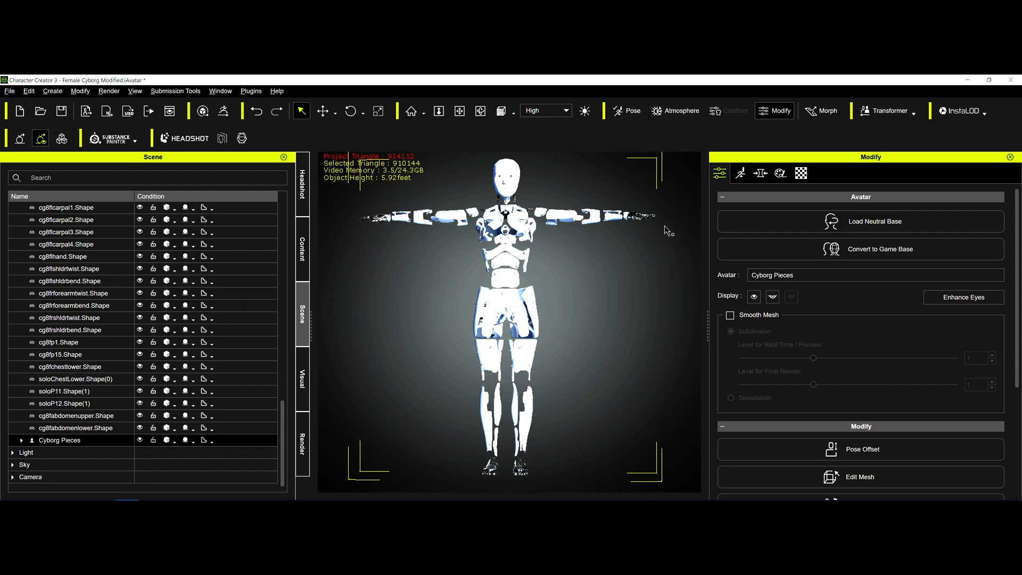
left_click(646, 219)
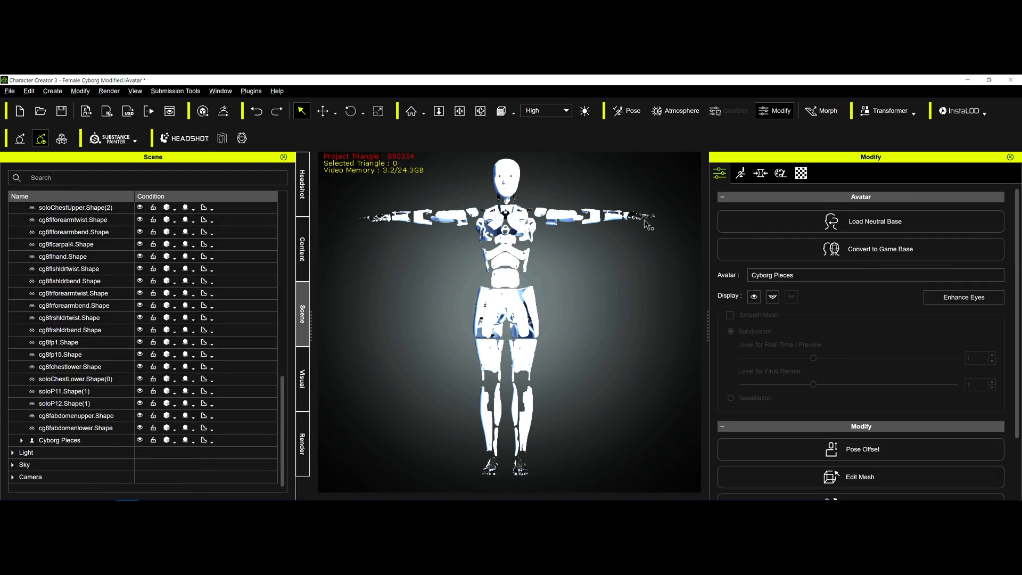
- Select the lower-body pieces from cg8flsmalltoe4_2.Shape through cg8fpelvis.Shape and merge them into one accessory
left_click_drag(282, 380, 291, 200)
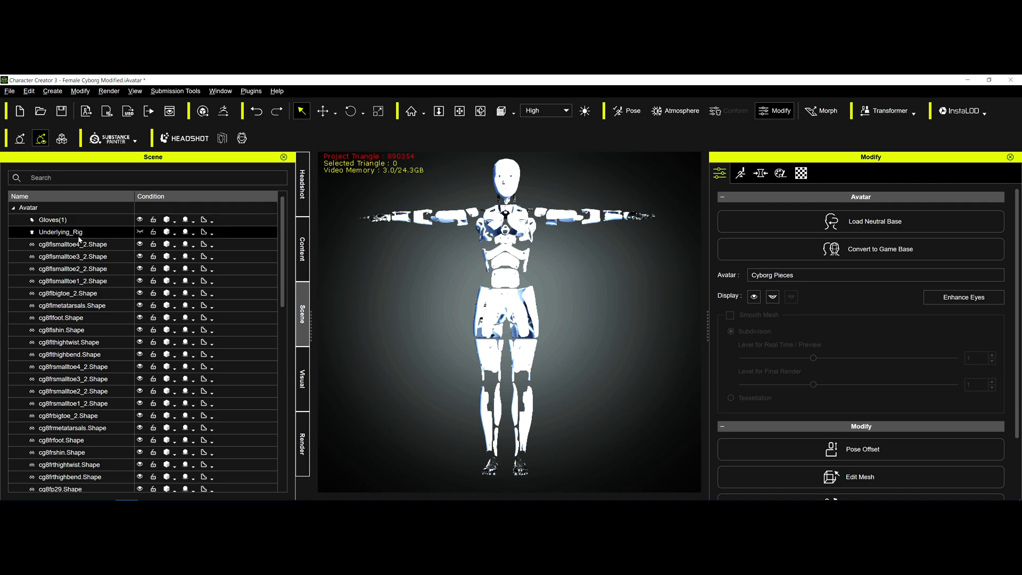
left_click(80, 256)
left_click(88, 246)
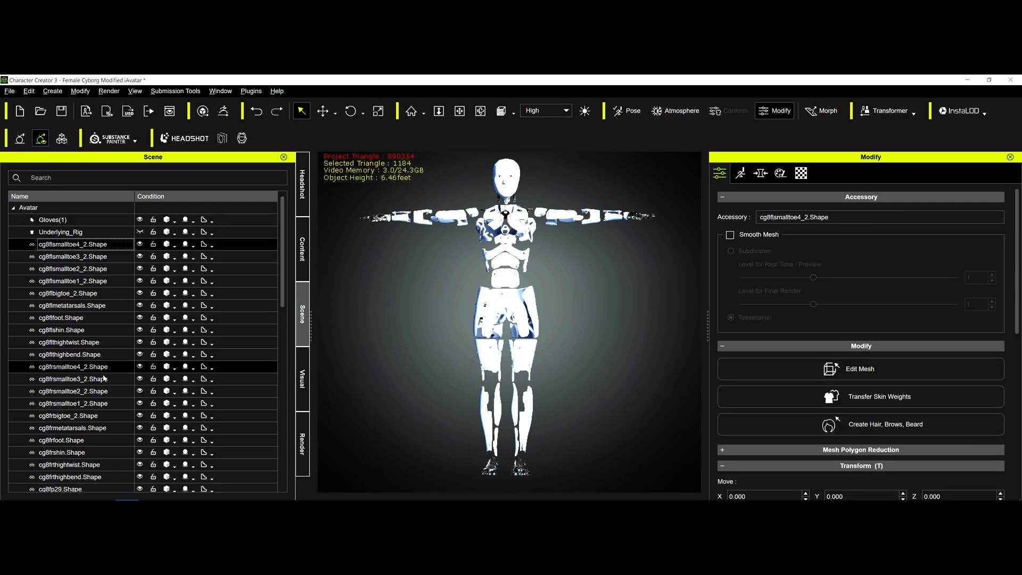
scroll(106, 383, "down", 2)
scroll(101, 378, "down", 2)
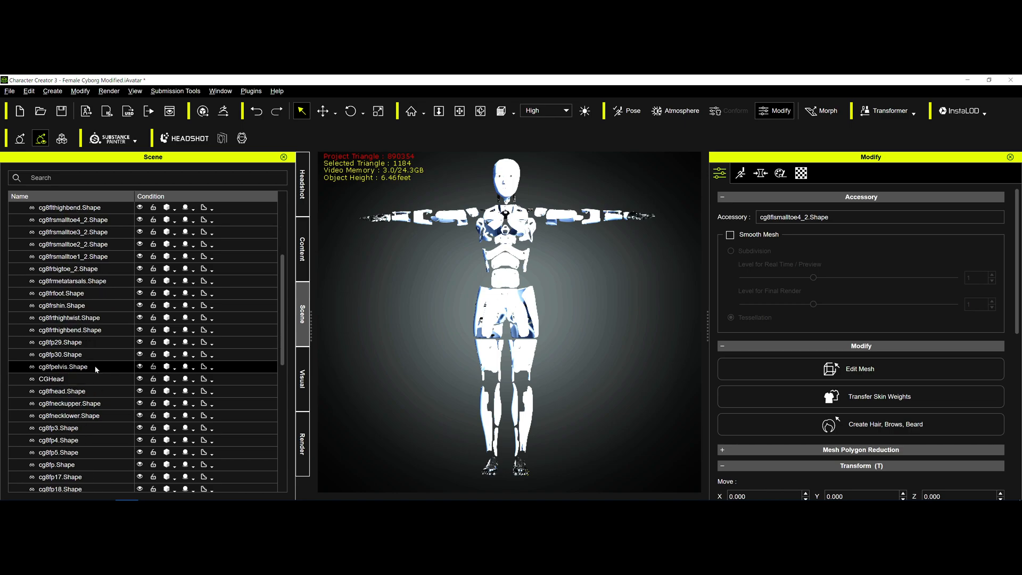
left_click(97, 369)
scroll(107, 322, "up", 3)
scroll(107, 321, "down", 2)
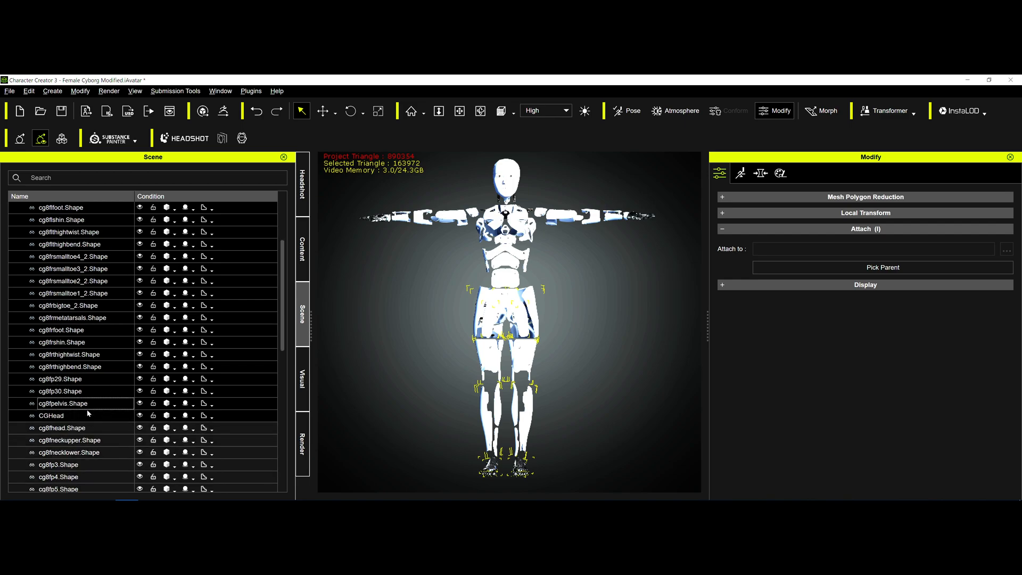
left_click(80, 91)
left_click(152, 408)
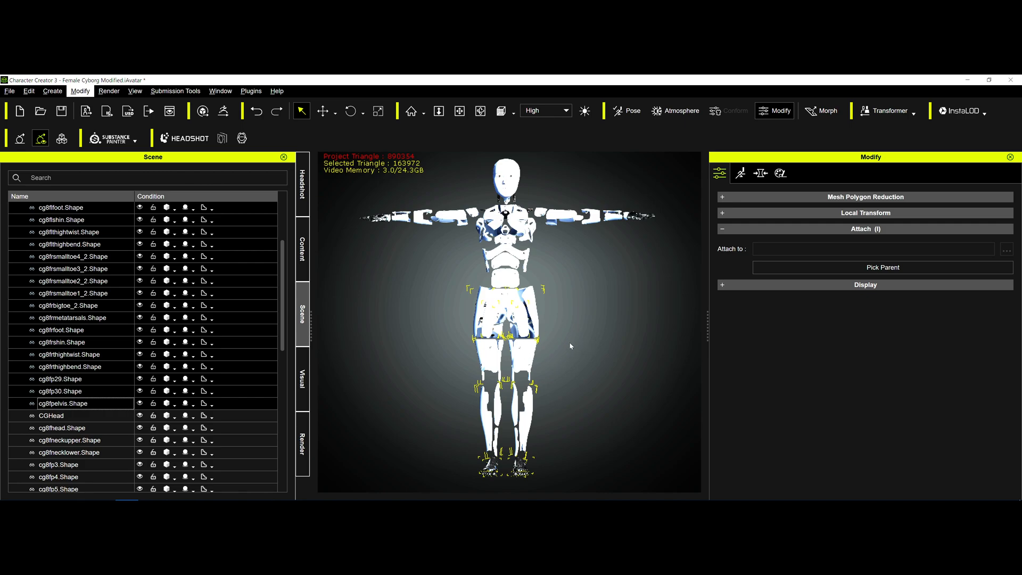
- Select the upper-body pieces from cg8fneckupper.Shape through cg8fabdomenlower.Shape and merge them into one accessory
left_click(81, 438)
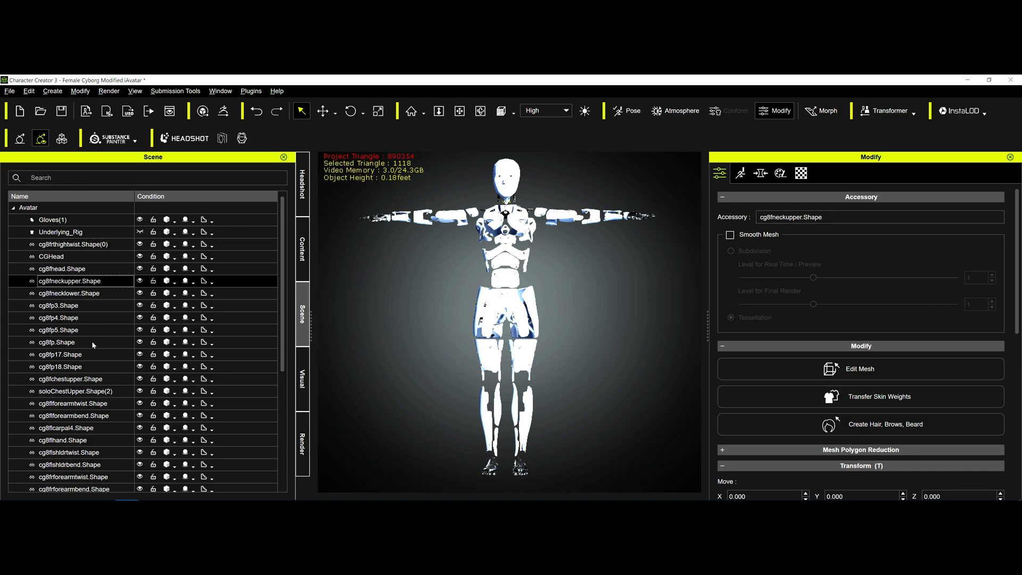
scroll(91, 399, "down", 4)
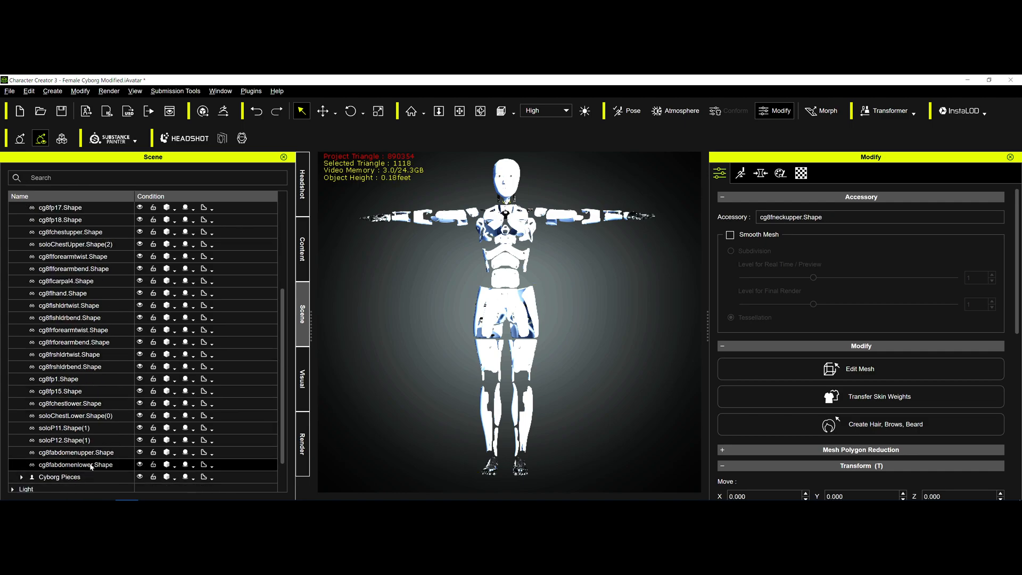
left_click(91, 465)
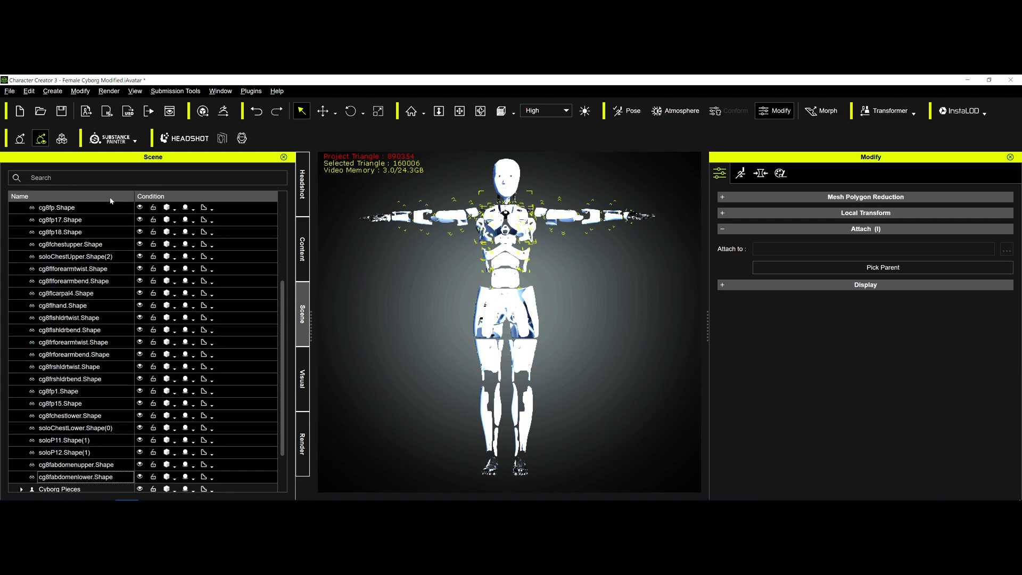
left_click(81, 91)
key("Escape")
left_click(569, 262)
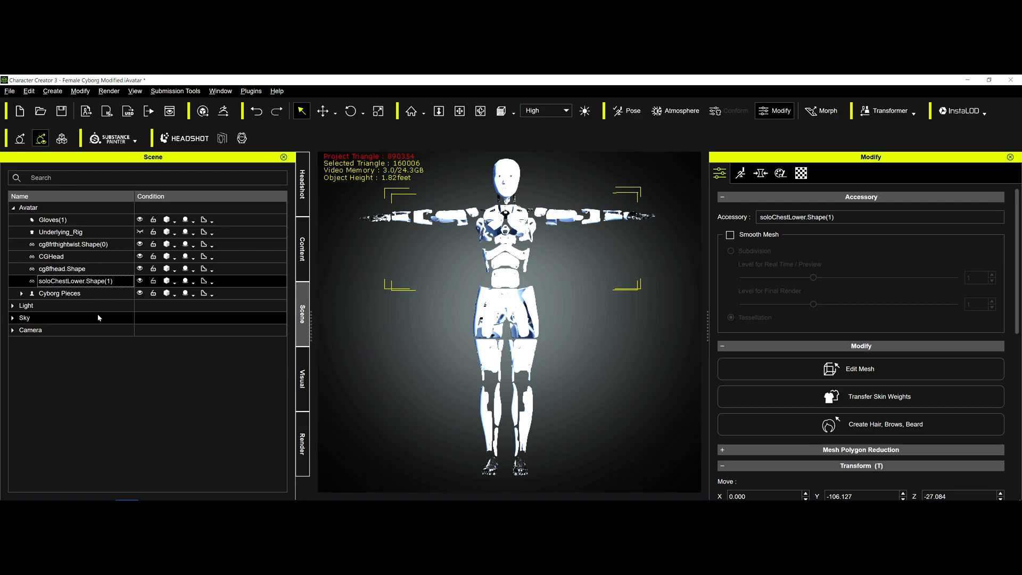
- Merge the upper-body and lower-body accessories into one and rename the result Body Shell
left_click(85, 247)
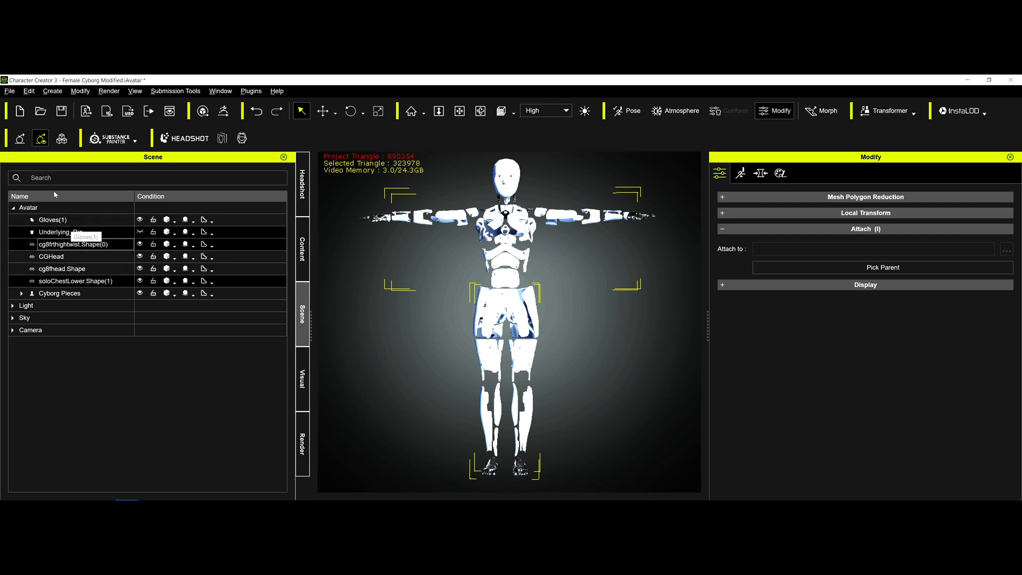
left_click(80, 91)
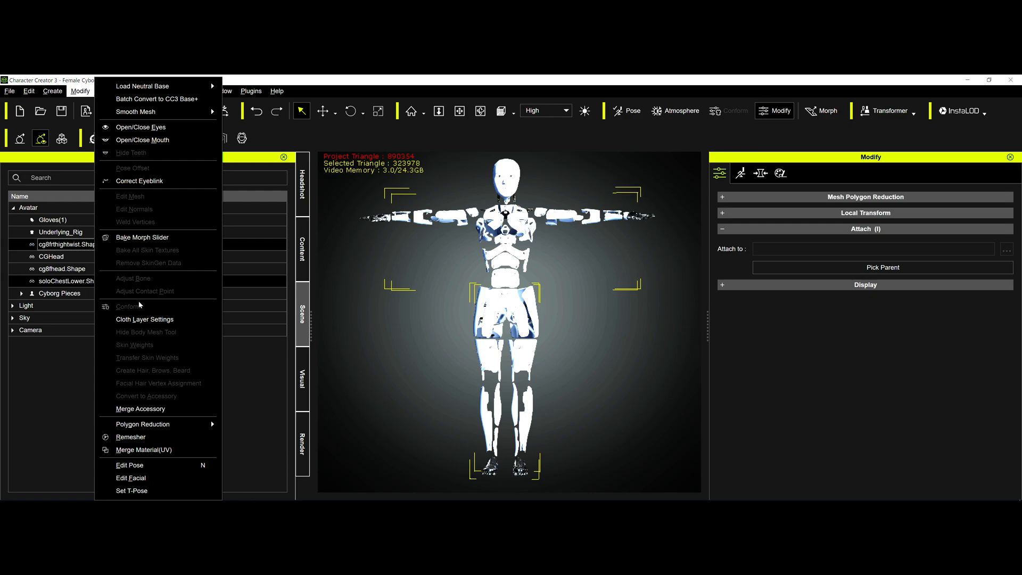
left_click(360, 368)
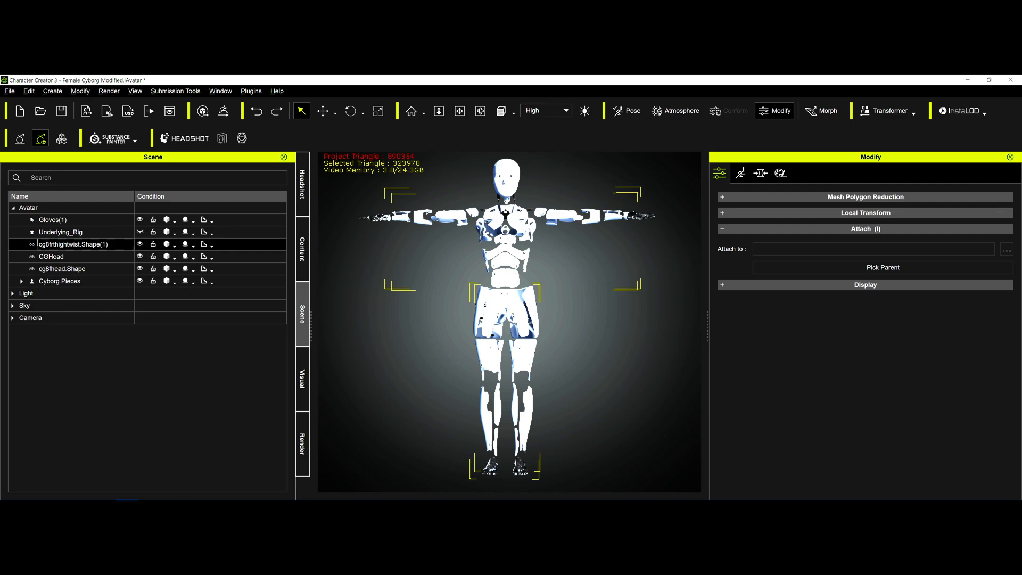
type("Body Shell")
key("Return")
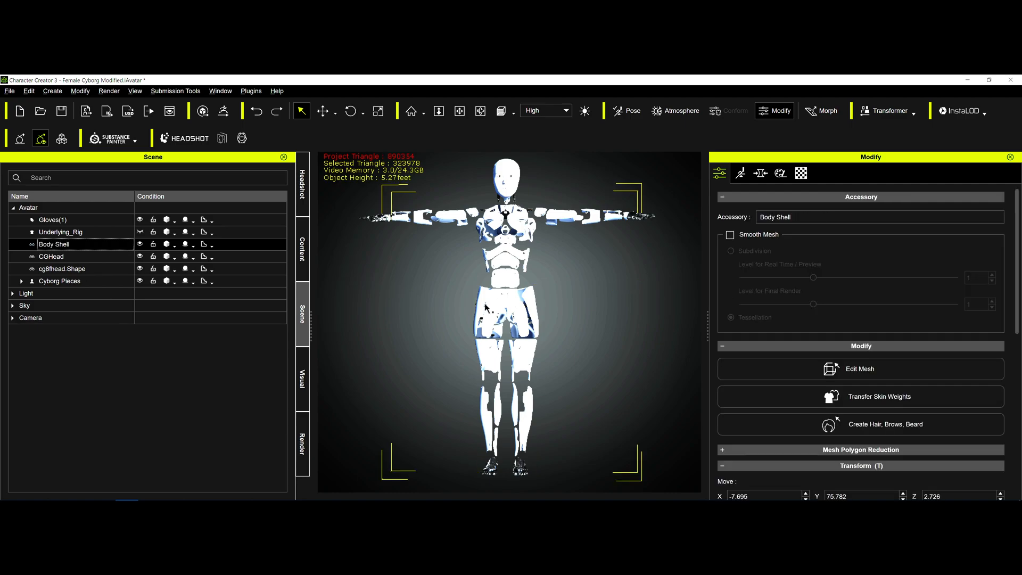
- Show Underlying_Rig again and transfer skin weights to Body Shell using the Default template preset
left_click(69, 232)
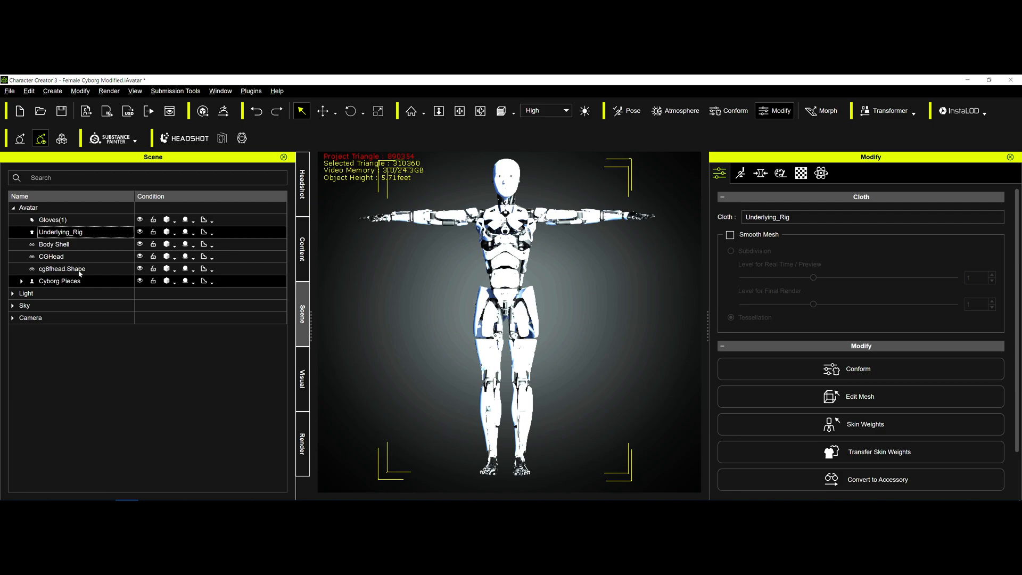
left_click(78, 248)
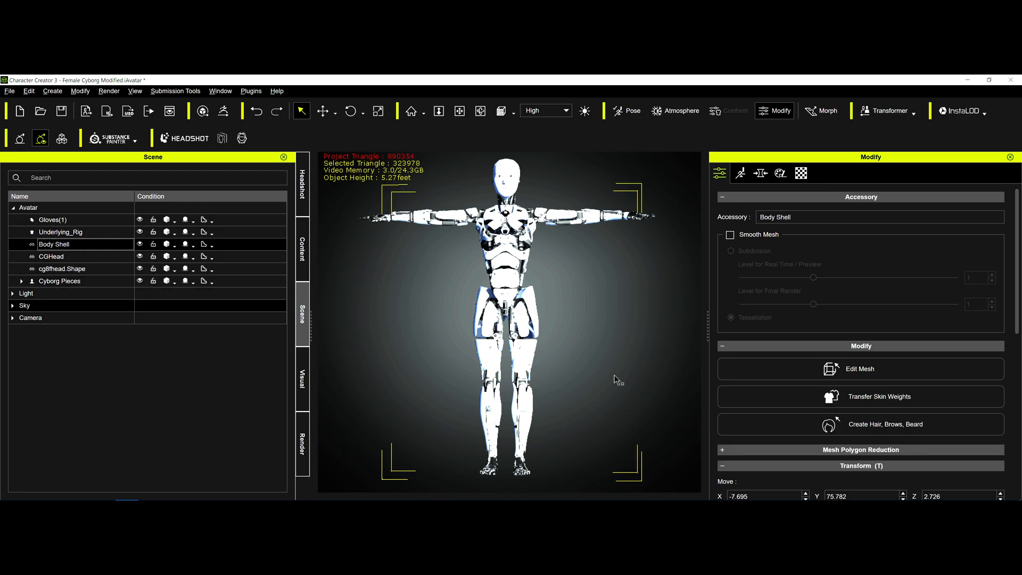
left_click(829, 403)
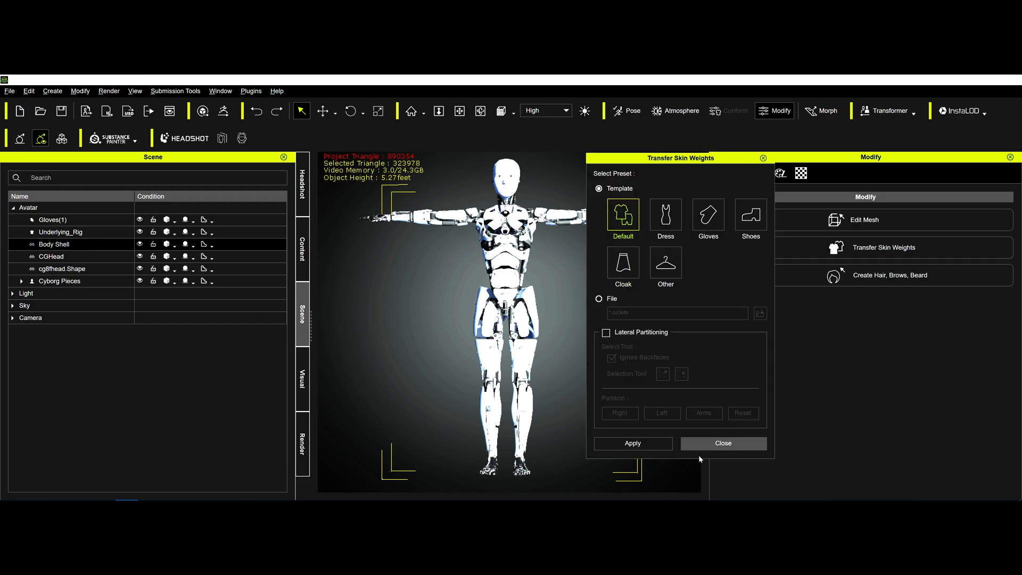
left_click(666, 447)
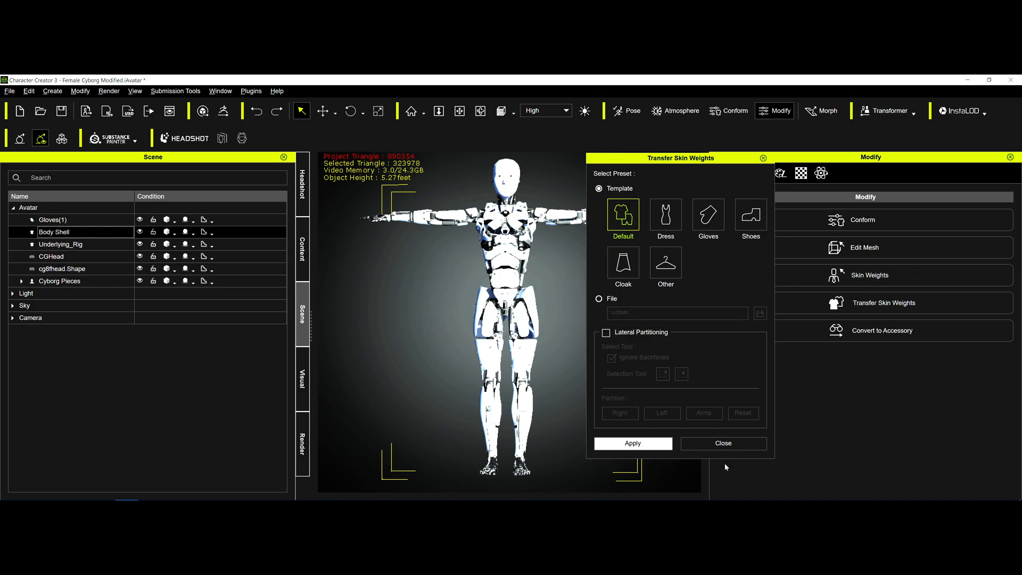
left_click(725, 444)
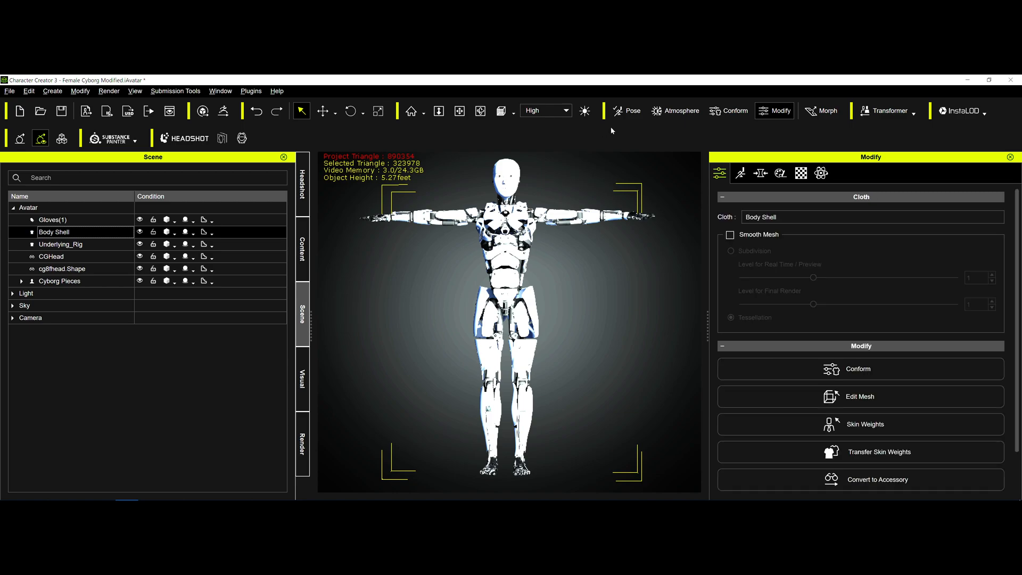
- Apply the Boxer pose from the Checking Pose folder to the avatar
left_click(629, 110)
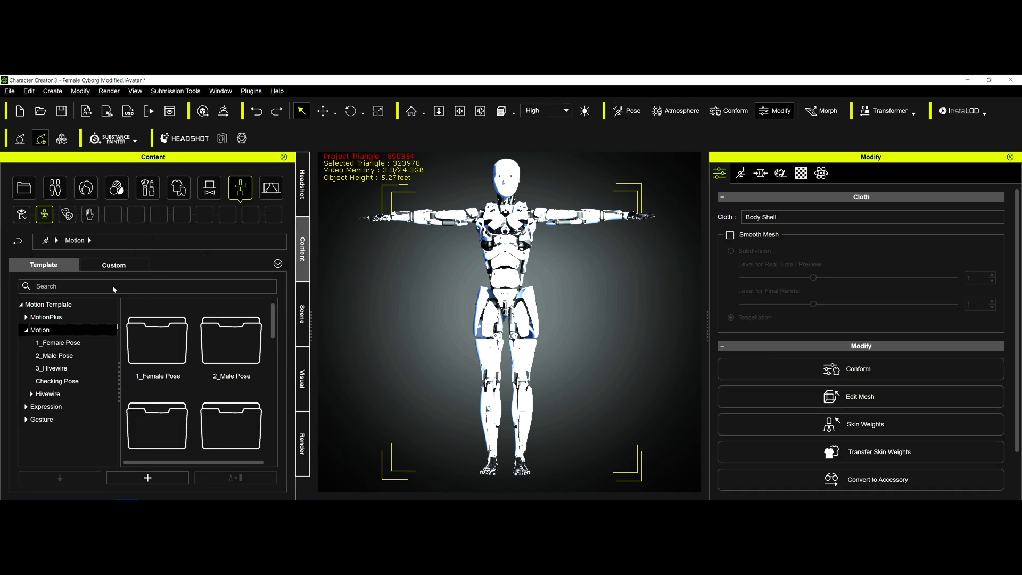
double_click(231, 426)
double_click(157, 338)
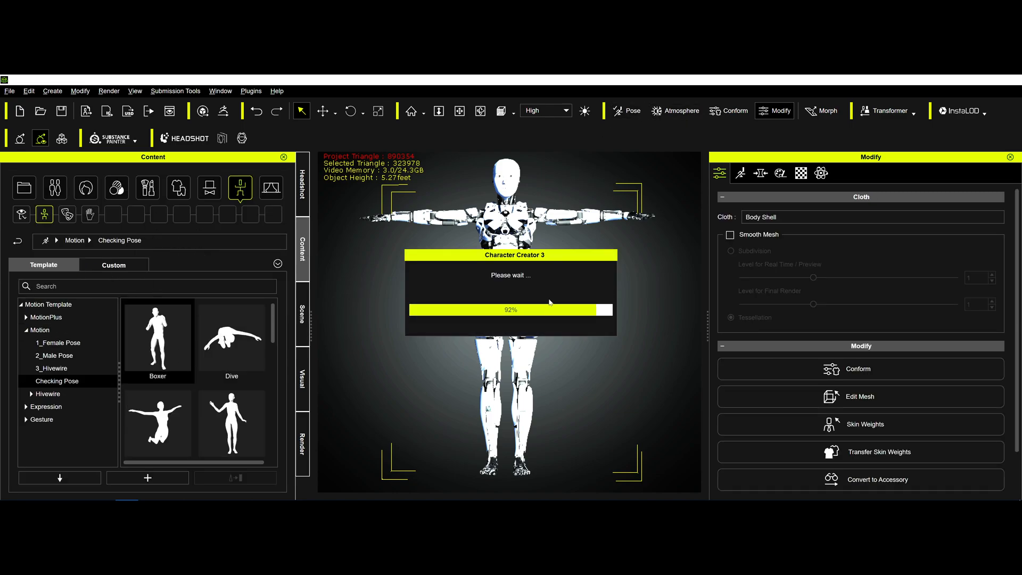